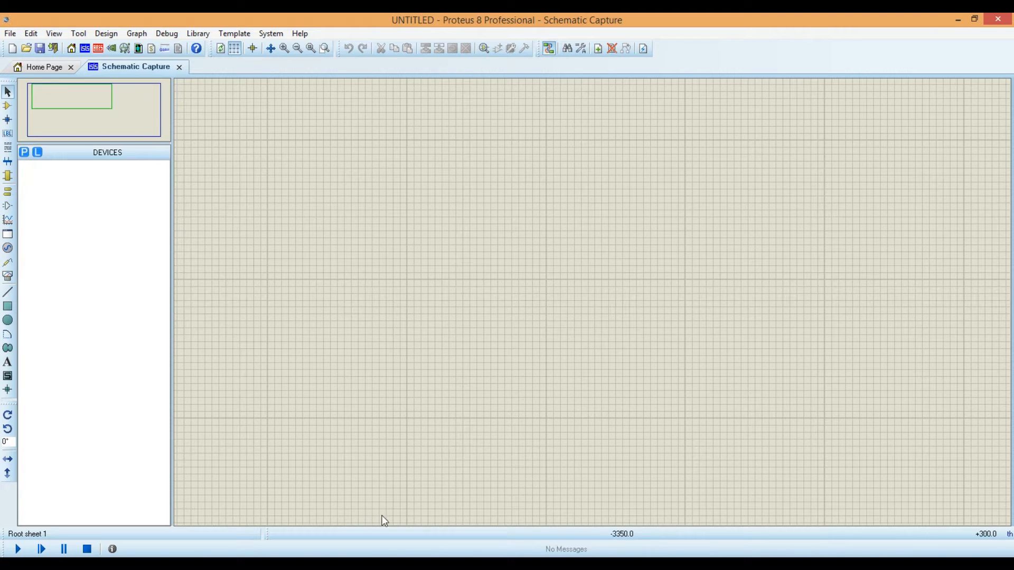
# Step: Switch to Paint and annotate the battery, the wires and the three resistors of the series circuit sketch with red brush strokes
pyautogui.click(483, 564)
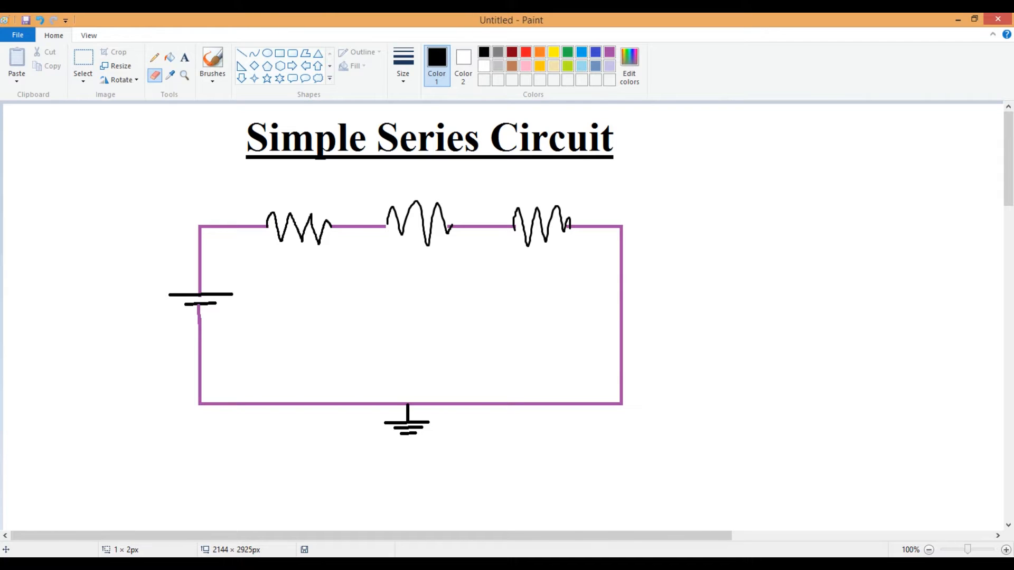
pyautogui.click(525, 52)
pyautogui.click(212, 77)
pyautogui.click(137, 100)
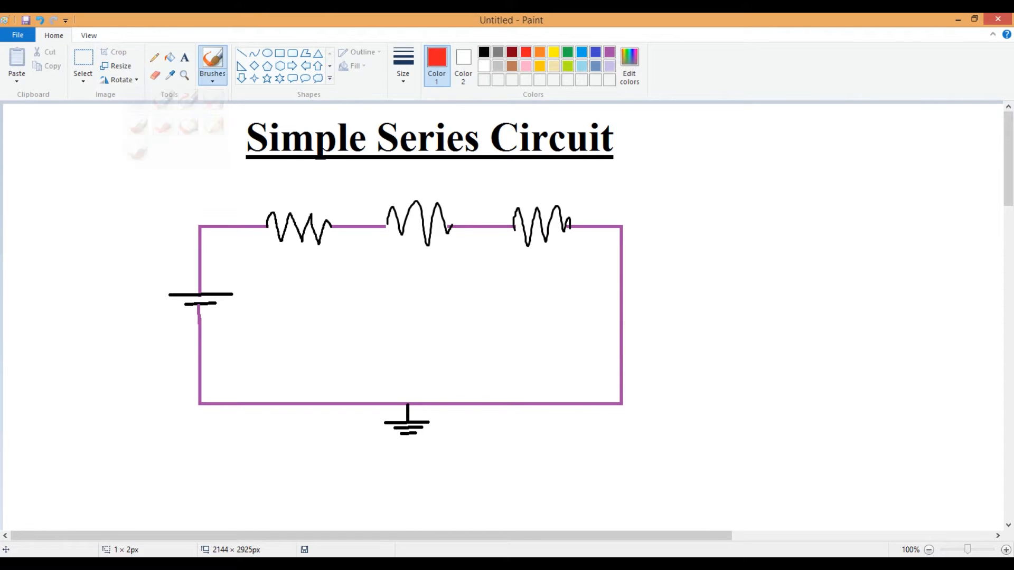
pyautogui.moveTo(251, 284)
pyautogui.mouseDown()
pyautogui.moveTo(503, 278)
pyautogui.moveTo(350, 377)
pyautogui.moveTo(273, 333)
pyautogui.moveTo(270, 364)
pyautogui.mouseUp()
pyautogui.moveTo(354, 308)
pyautogui.mouseDown()
pyautogui.moveTo(405, 296)
pyautogui.moveTo(389, 334)
pyautogui.moveTo(408, 328)
pyautogui.mouseUp()
pyautogui.moveTo(288, 208)
pyautogui.mouseDown()
pyautogui.moveTo(284, 181)
pyautogui.moveTo(305, 203)
pyautogui.mouseUp()
pyautogui.moveTo(312, 189); pyautogui.dragTo(318, 209)
pyautogui.moveTo(416, 201); pyautogui.dragTo(410, 179)
pyautogui.moveTo(410, 179); pyautogui.dragTo(434, 182)
pyautogui.moveTo(426, 188); pyautogui.dragTo(450, 210)
pyautogui.moveTo(450, 211); pyautogui.dragTo(474, 206)
pyautogui.moveTo(535, 204)
pyautogui.mouseDown()
pyautogui.moveTo(537, 163)
pyautogui.moveTo(563, 217)
pyautogui.mouseUp()
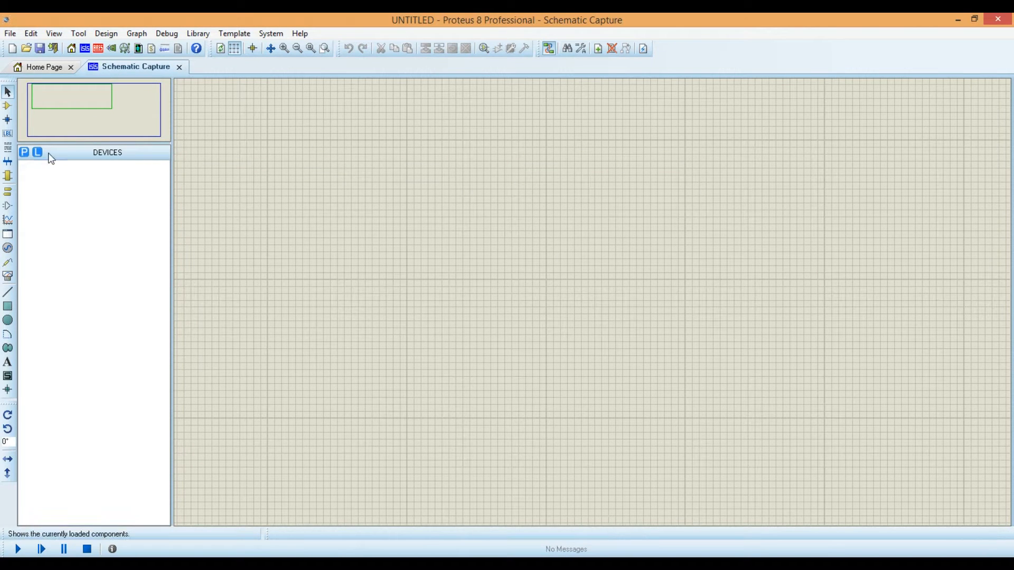
# Step: Search the device library for "resistor" and add the RESISTOR analog primitive to the schematic's device list
pyautogui.click(25, 152)
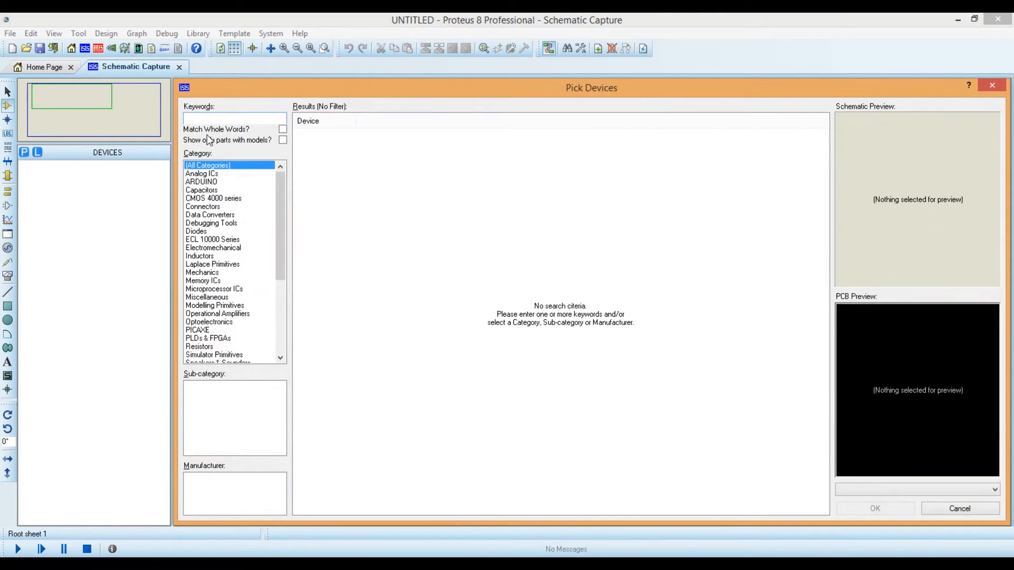
pyautogui.write('resistor')
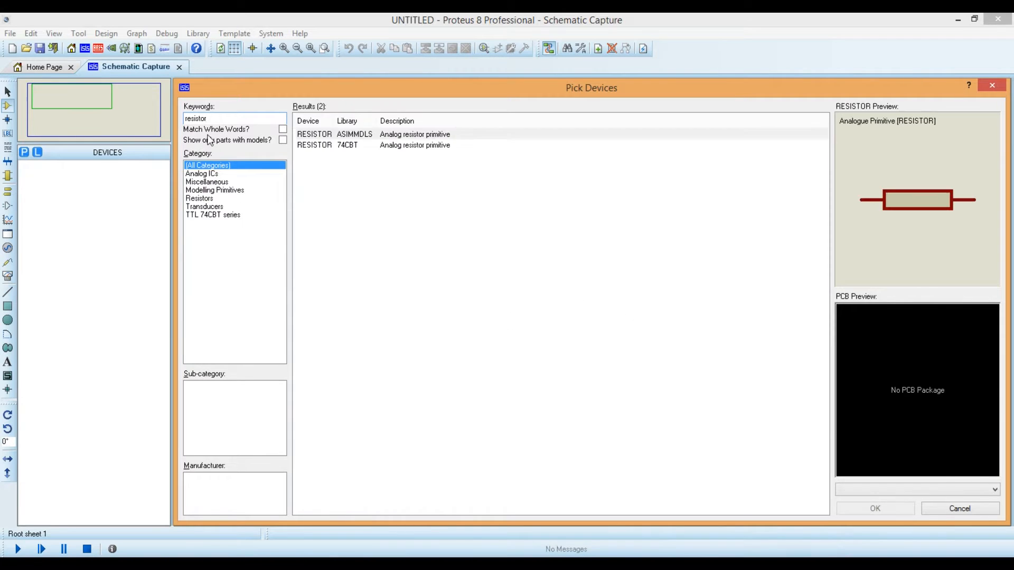
pyautogui.click(861, 509)
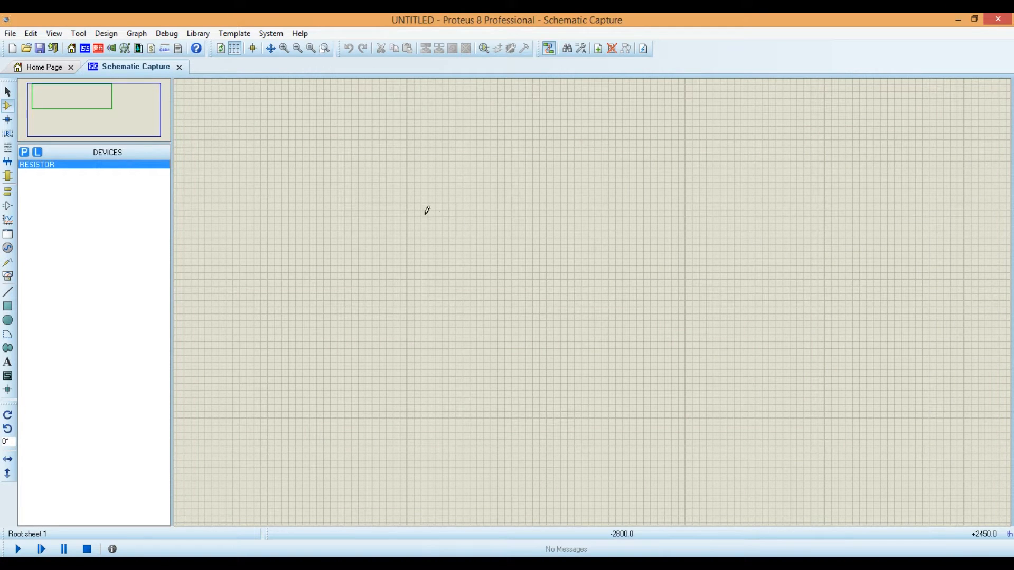
# Step: Place three resistors, R1, R2 and R3, spaced apart in one horizontal row near the top of the schematic
pyautogui.click(397, 205)
pyautogui.click(389, 208)
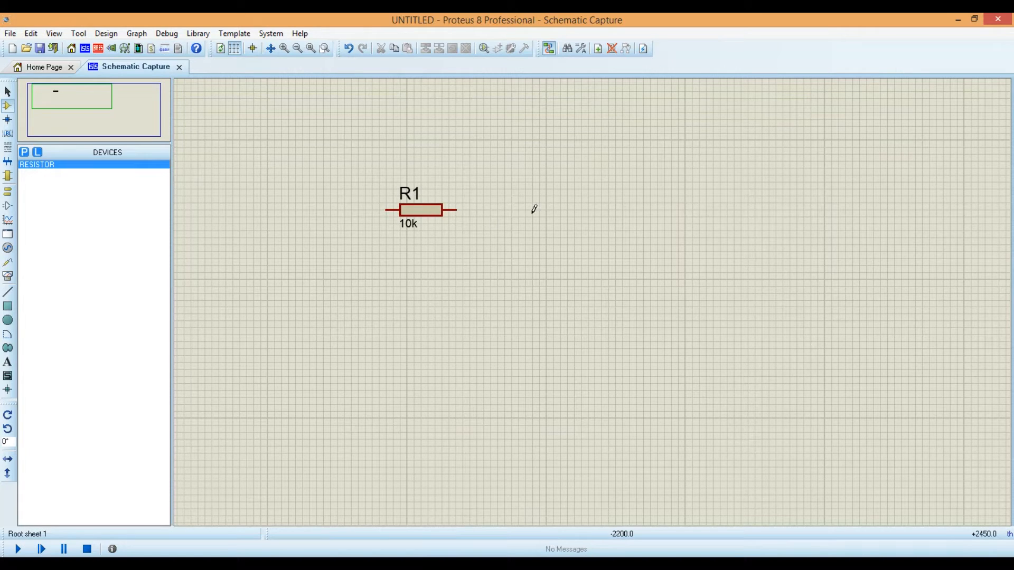
pyautogui.click(587, 204)
pyautogui.click(586, 204)
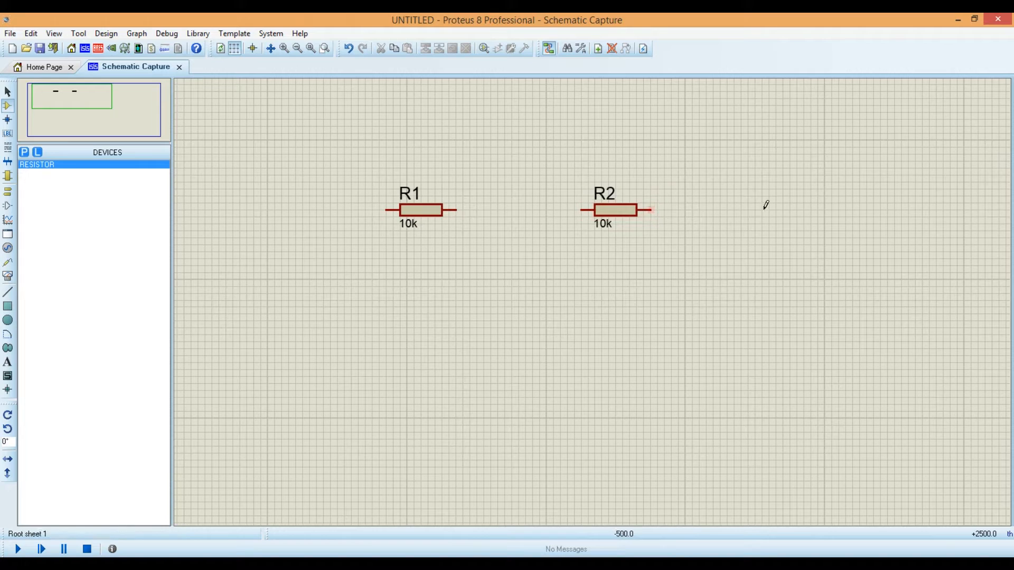
pyautogui.click(807, 205)
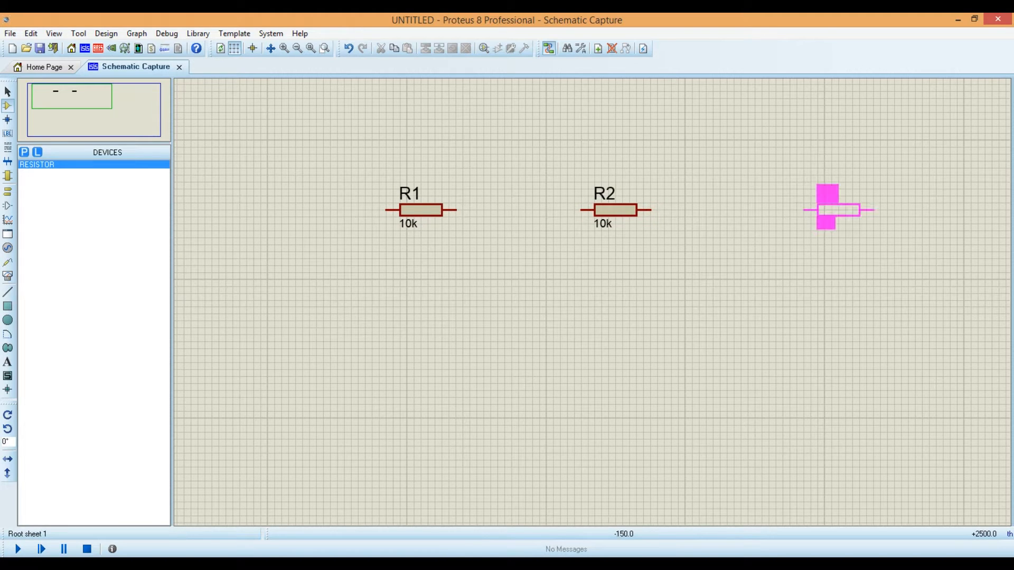
pyautogui.click(807, 206)
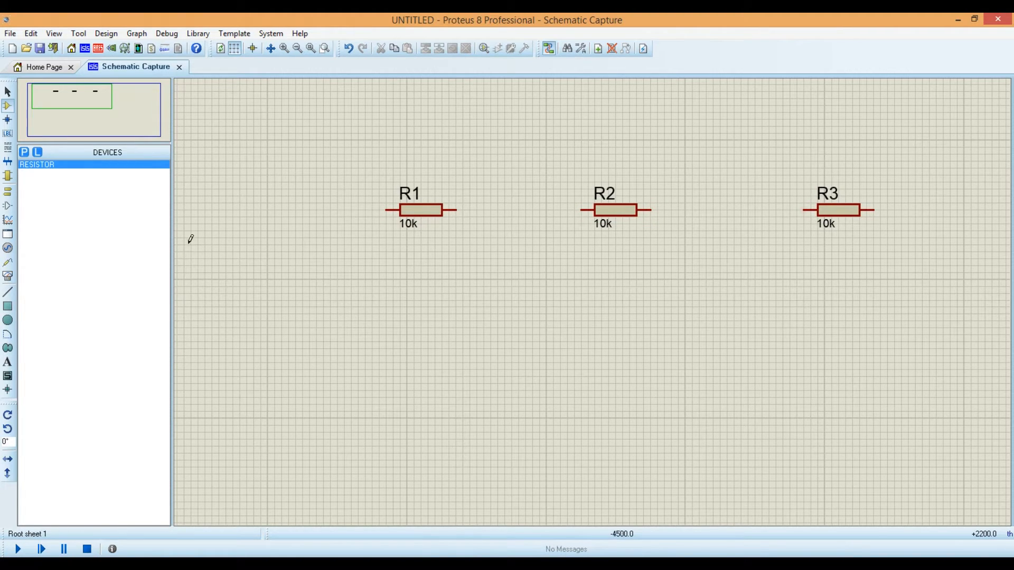
# Step: Find the multi-cell BATTERY device with the keyword "battery" and place it below and to the left of R1
pyautogui.click(24, 152)
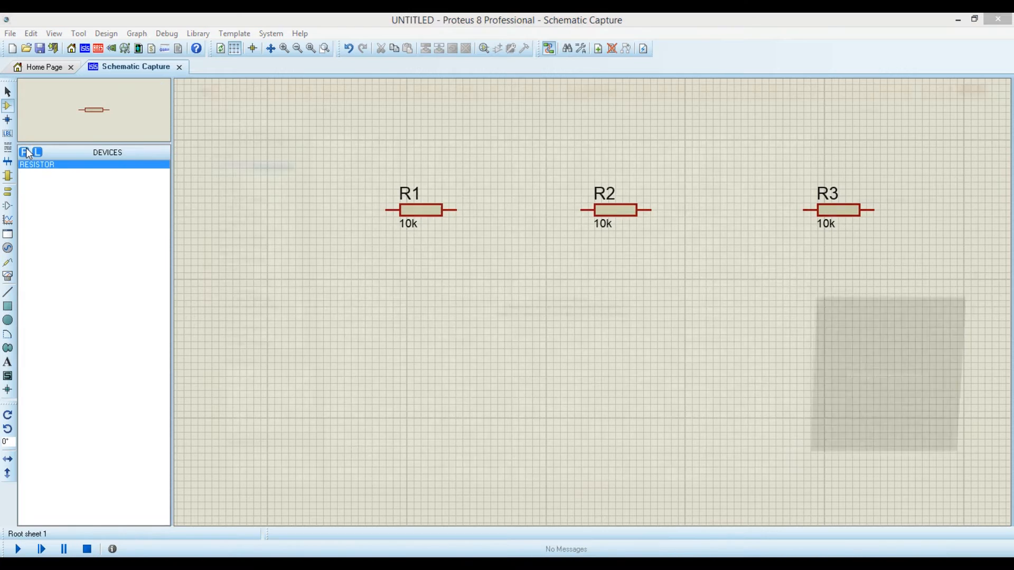
pyautogui.write('battery')
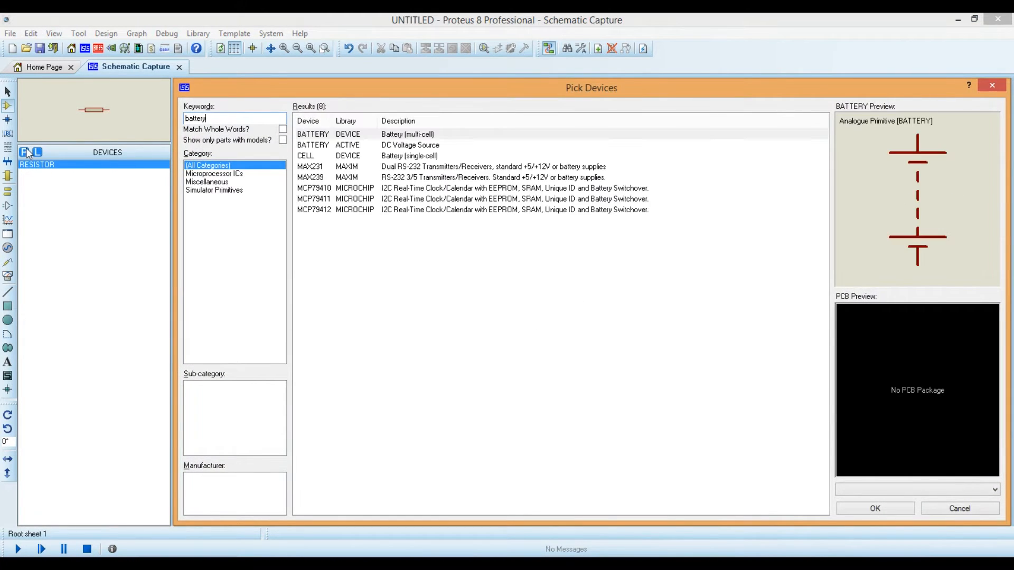
pyautogui.click(875, 508)
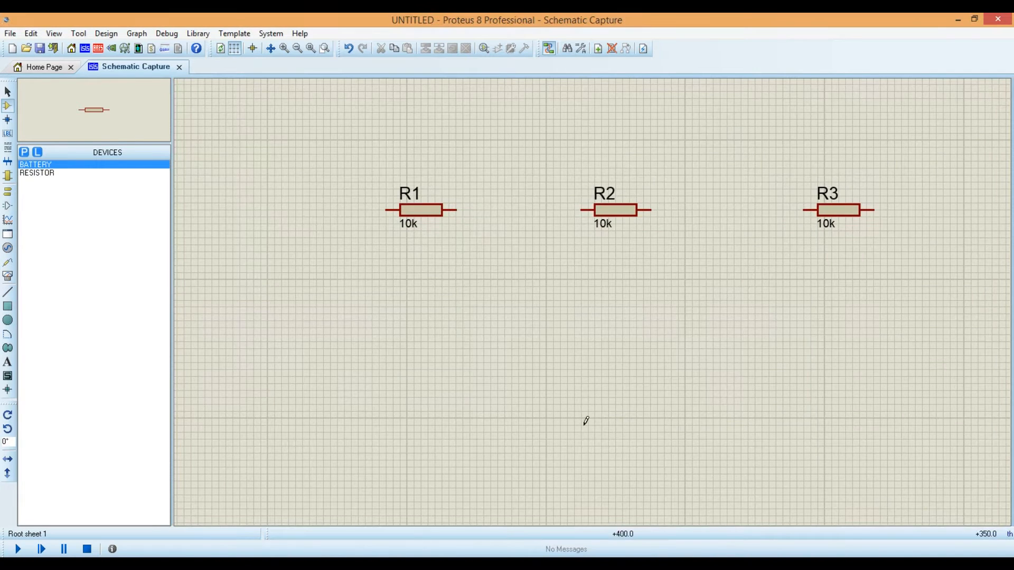
pyautogui.click(248, 309)
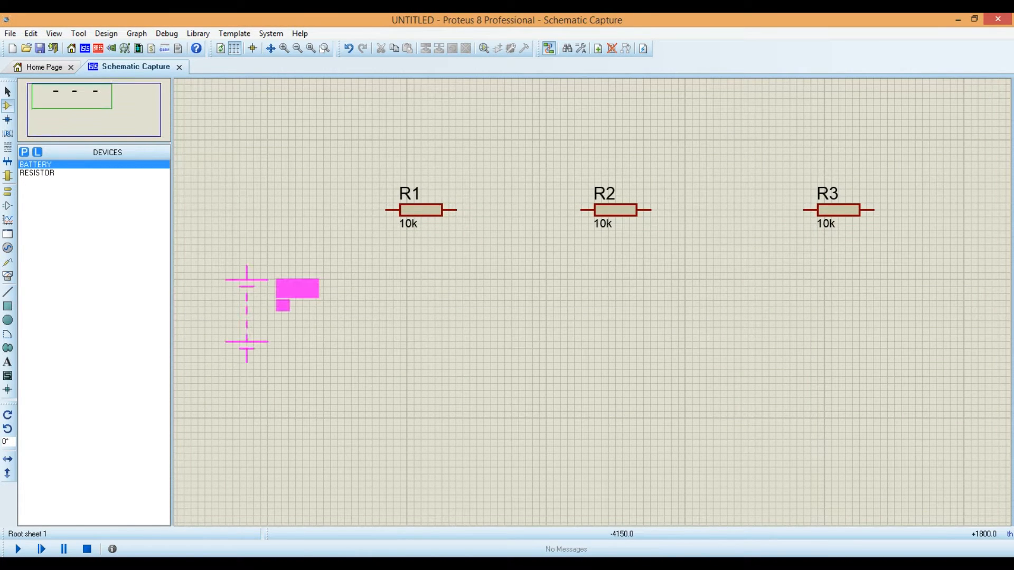
pyautogui.click(247, 314)
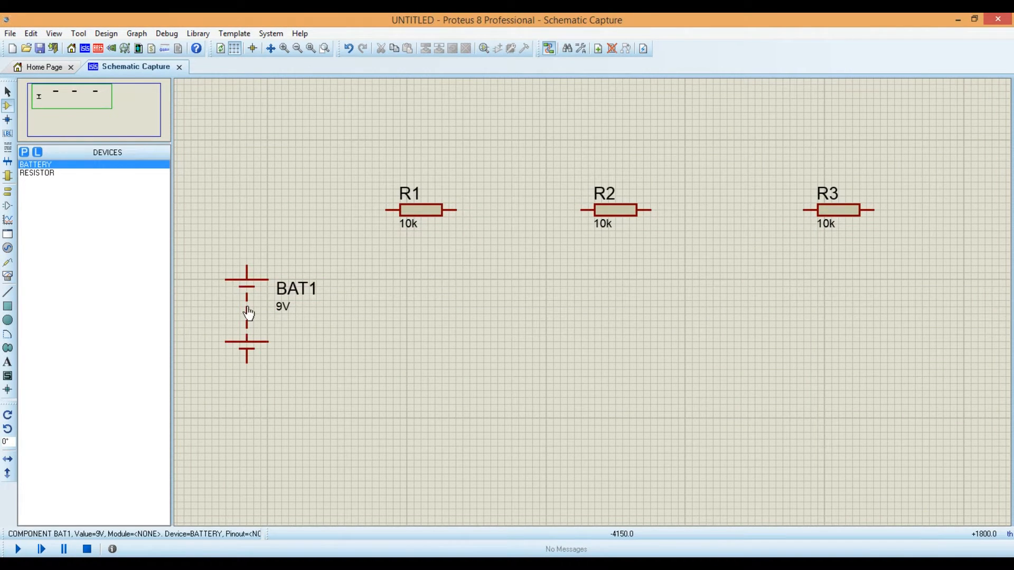
# Step: Wire the battery's upper terminal to R1 and connect R1, R2 and R3 in series
pyautogui.click(247, 264)
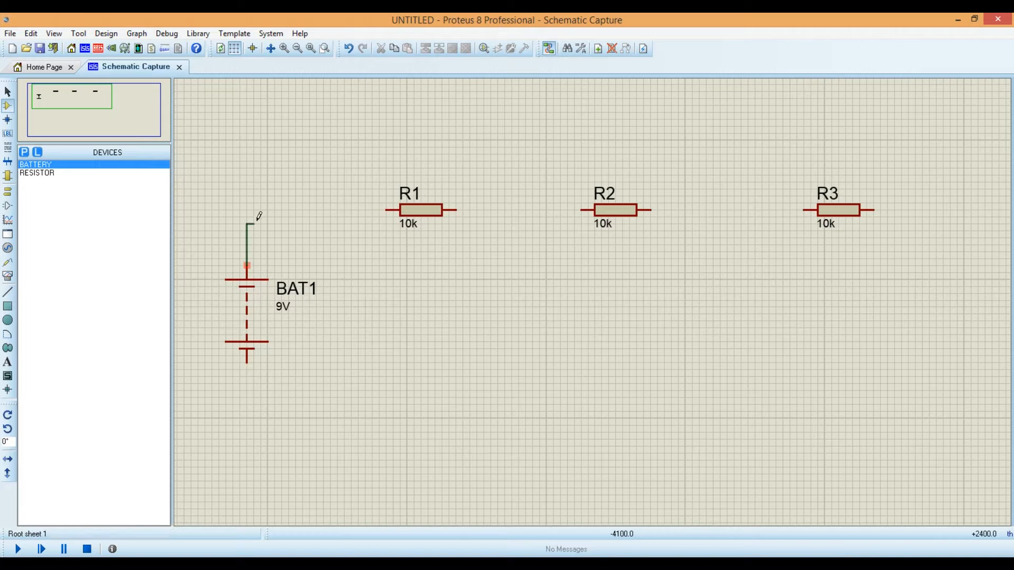
pyautogui.click(388, 210)
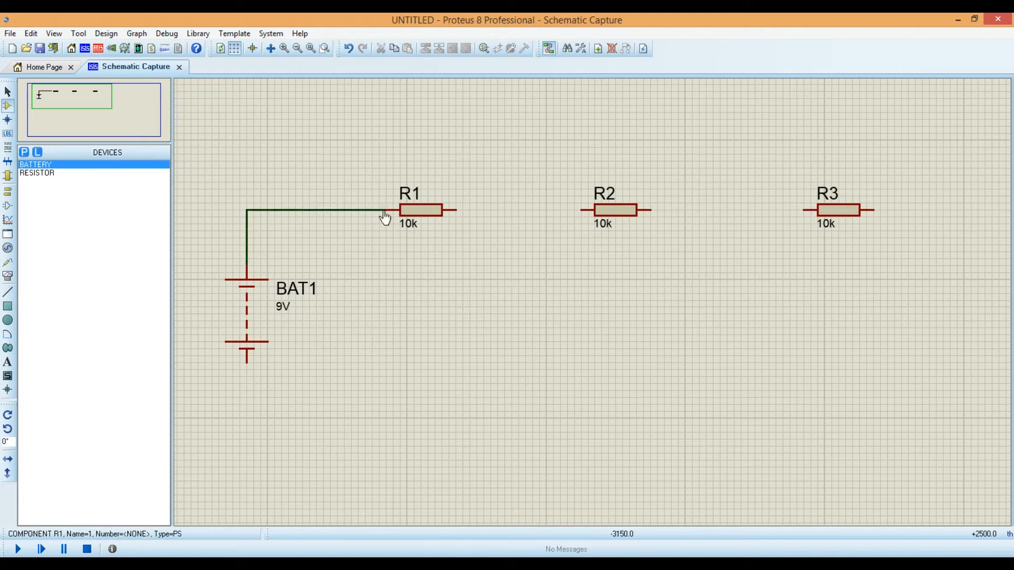
pyautogui.click(454, 208)
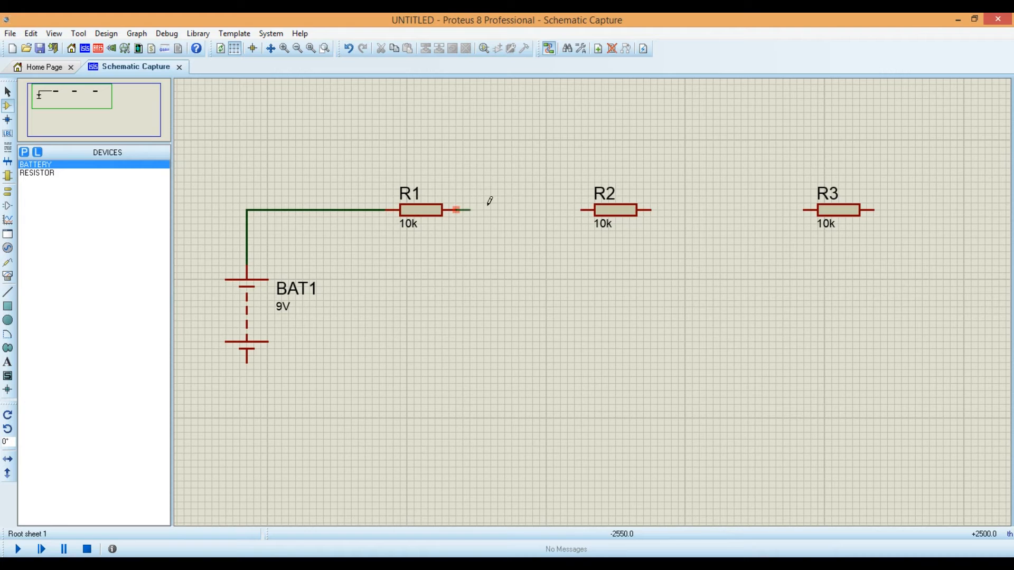
pyautogui.click(587, 208)
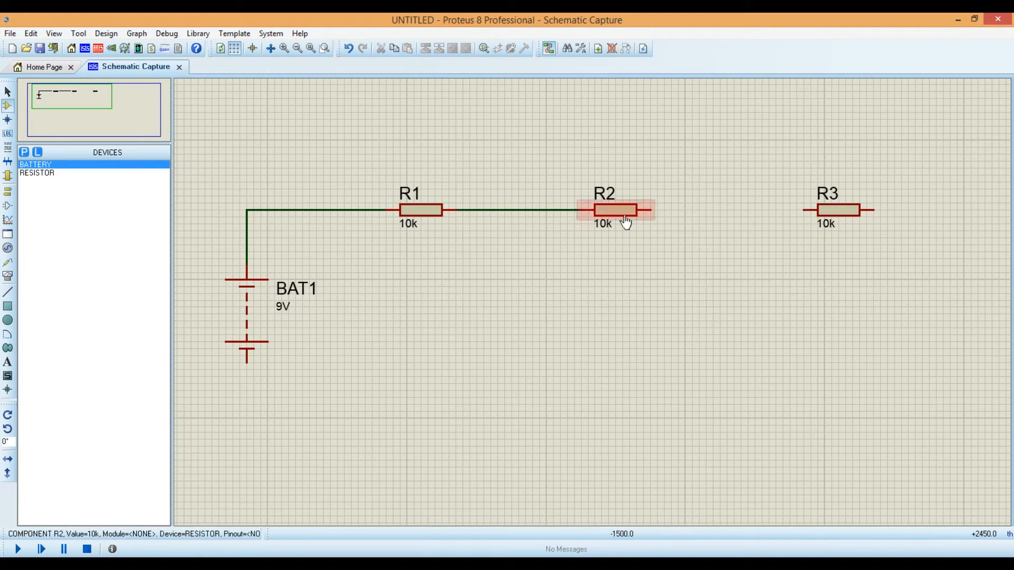
pyautogui.click(651, 210)
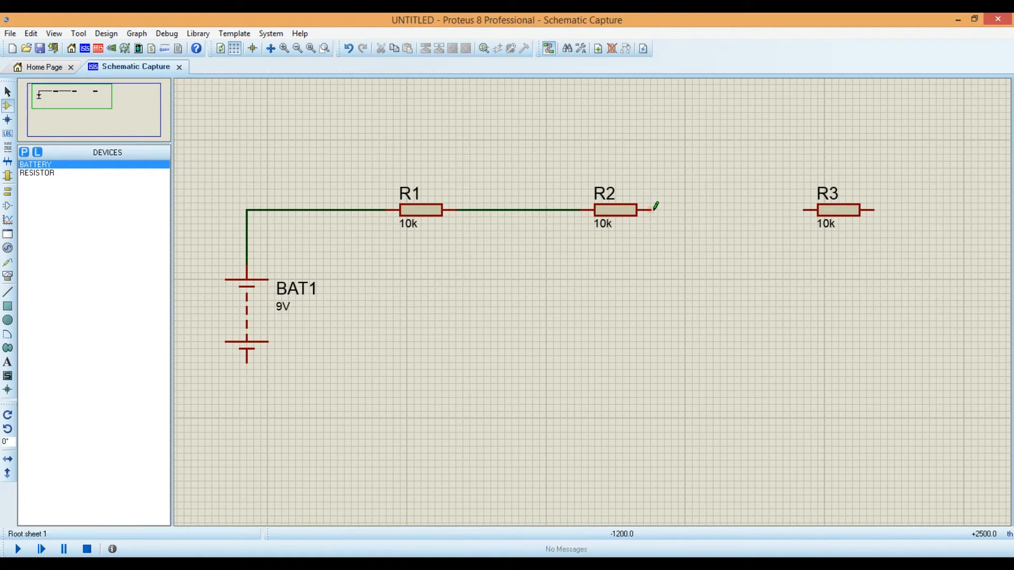
pyautogui.click(807, 210)
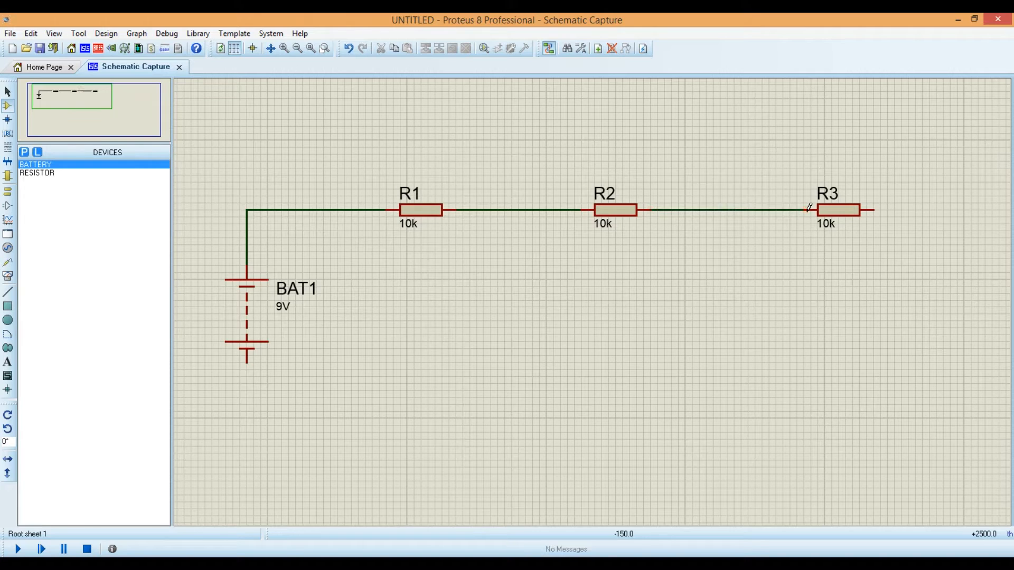
# Step: Route a wire from R3's free end down and along the bottom of the circuit to the battery's lower terminal
pyautogui.click(875, 210)
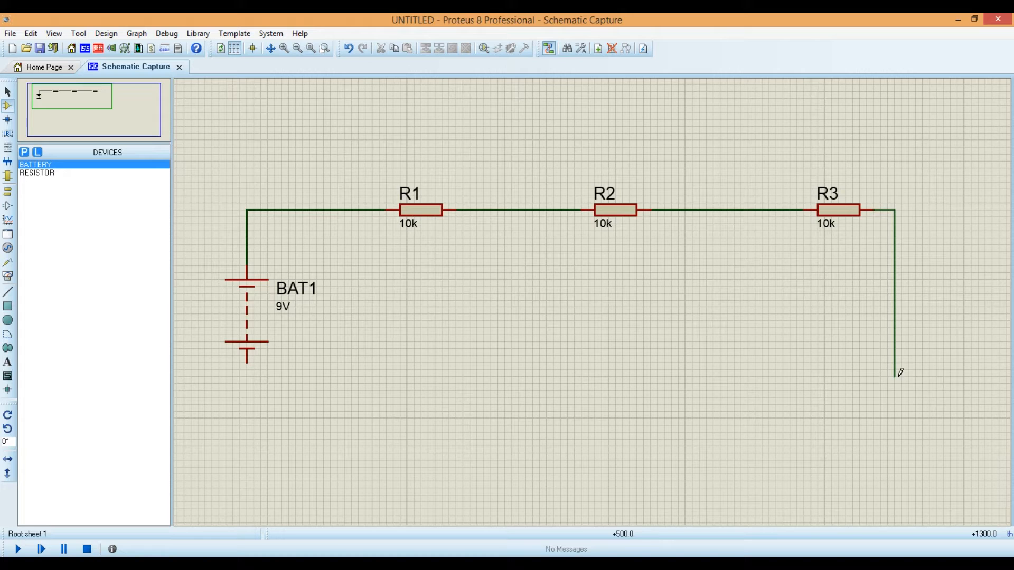
pyautogui.click(897, 405)
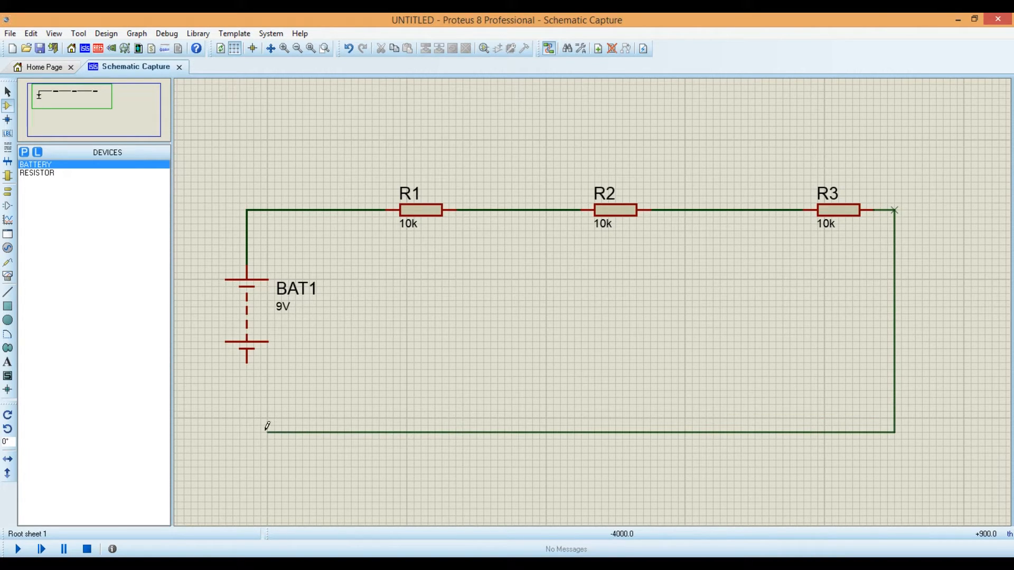
pyautogui.click(248, 431)
pyautogui.click(247, 365)
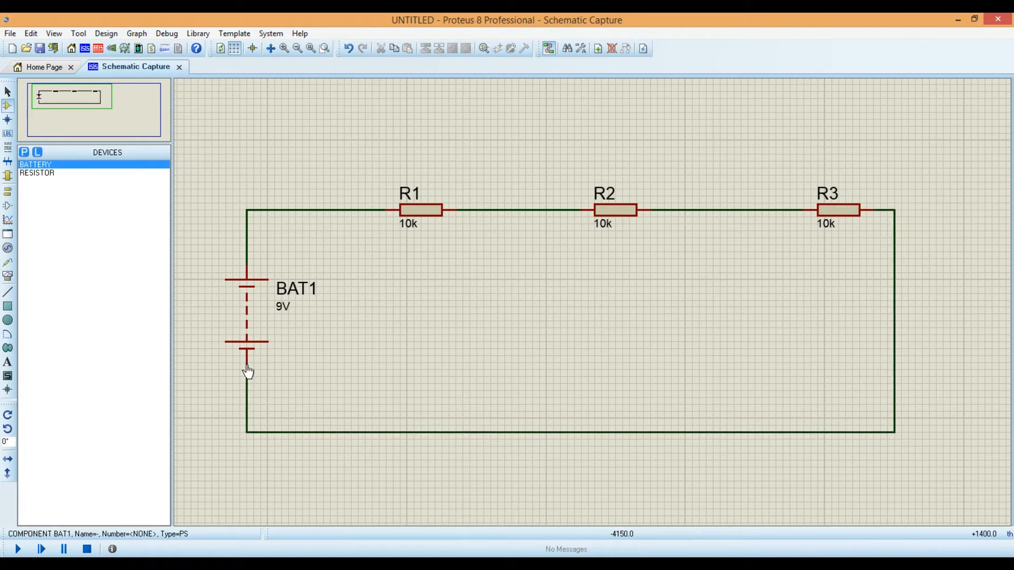
# Step: Place a GROUND terminal below the middle of the bottom wire and connect it to that wire
pyautogui.click(8, 192)
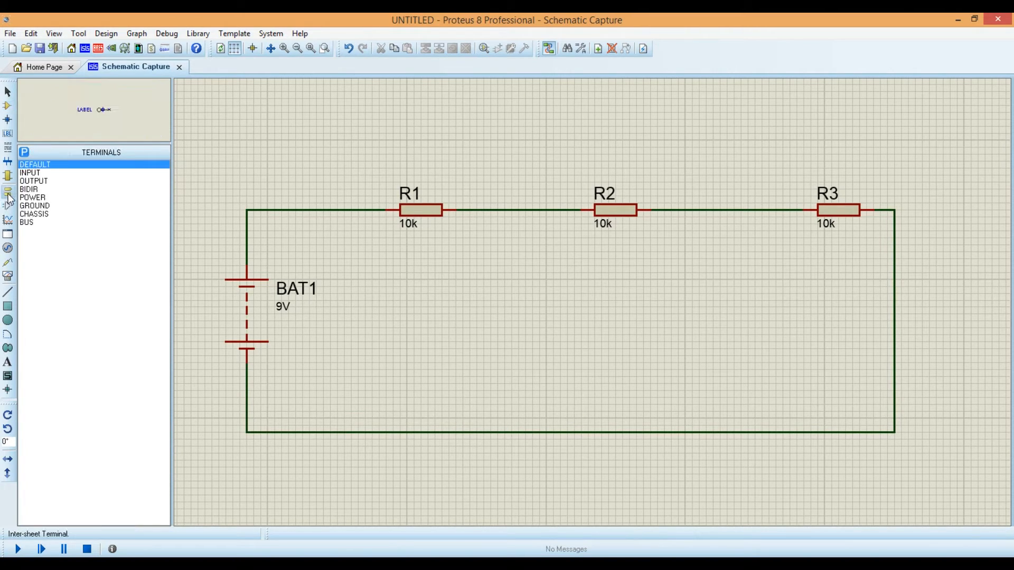
pyautogui.click(35, 207)
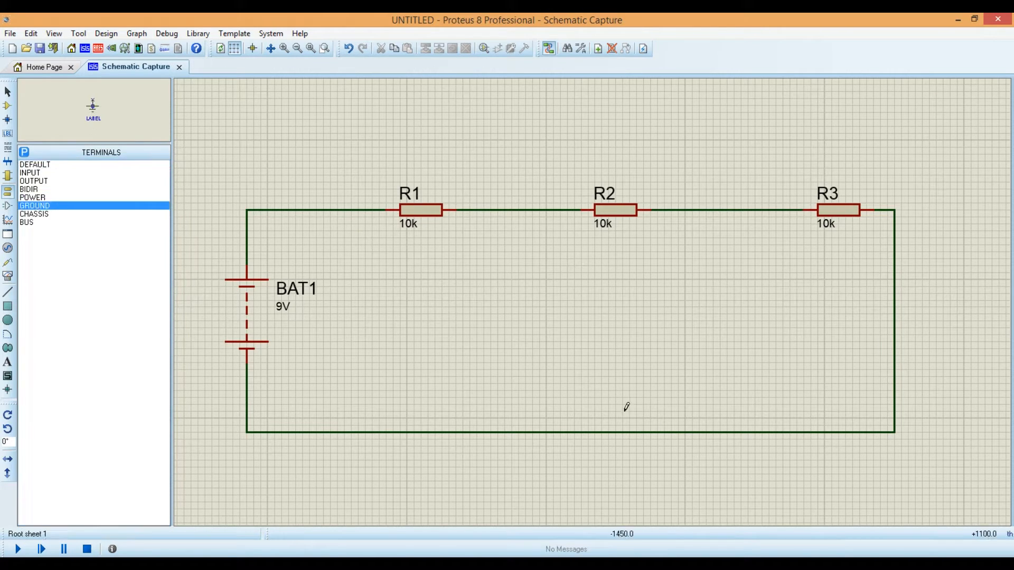
pyautogui.click(560, 441)
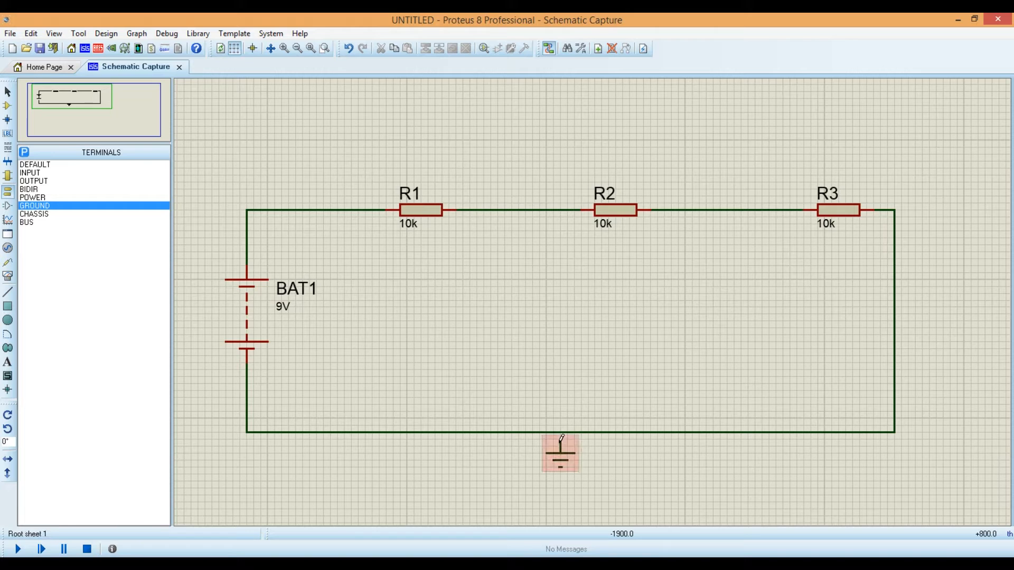
pyautogui.click(560, 439)
pyautogui.click(560, 432)
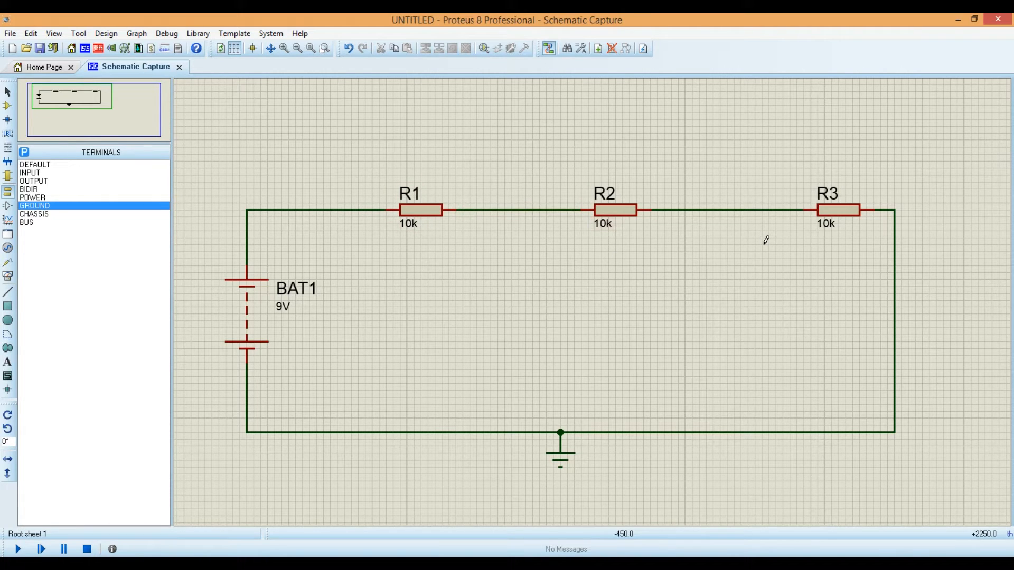
# Step: Set the value of resistor R1 to 10
pyautogui.doubleClick(413, 236)
pyautogui.click(464, 186)
pyautogui.press('BackSpace')
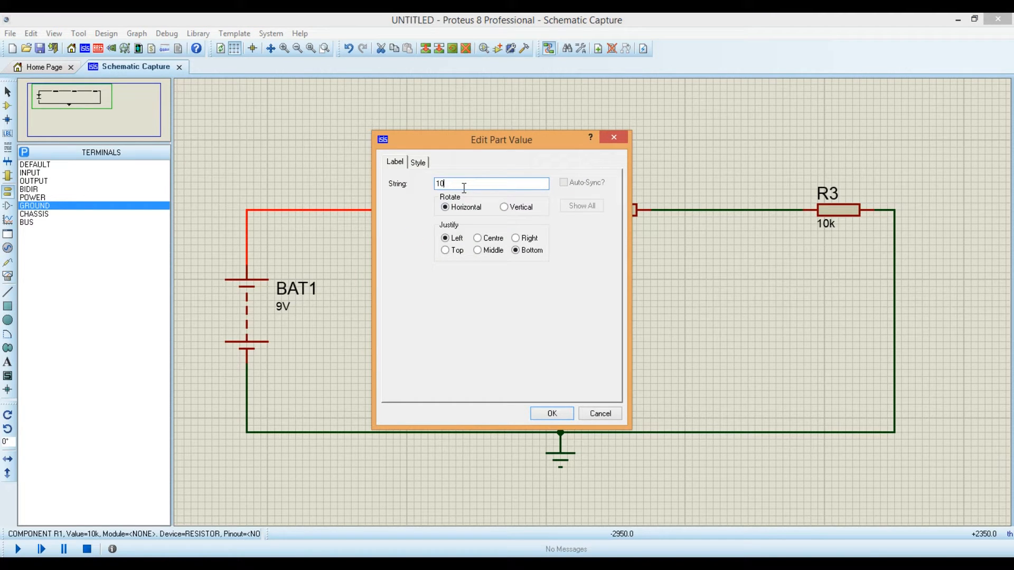
pyautogui.press('Return')
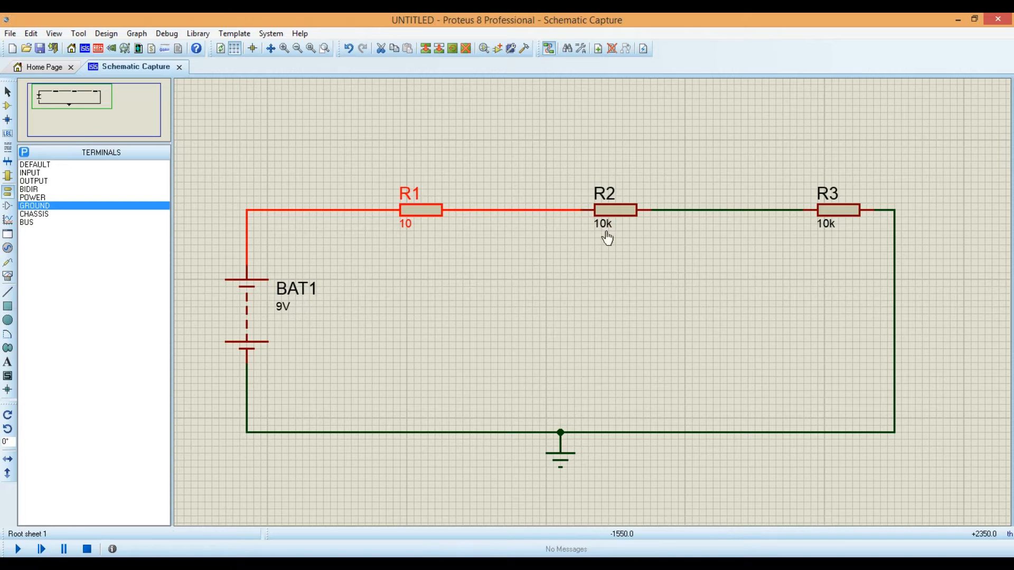
# Step: Set the value of resistor R2 to 20
pyautogui.doubleClick(606, 226)
pyautogui.click(460, 185)
pyautogui.press('BackSpace')
pyautogui.press('BackSpace')
pyautogui.press('BackSpace')
pyautogui.write('20')
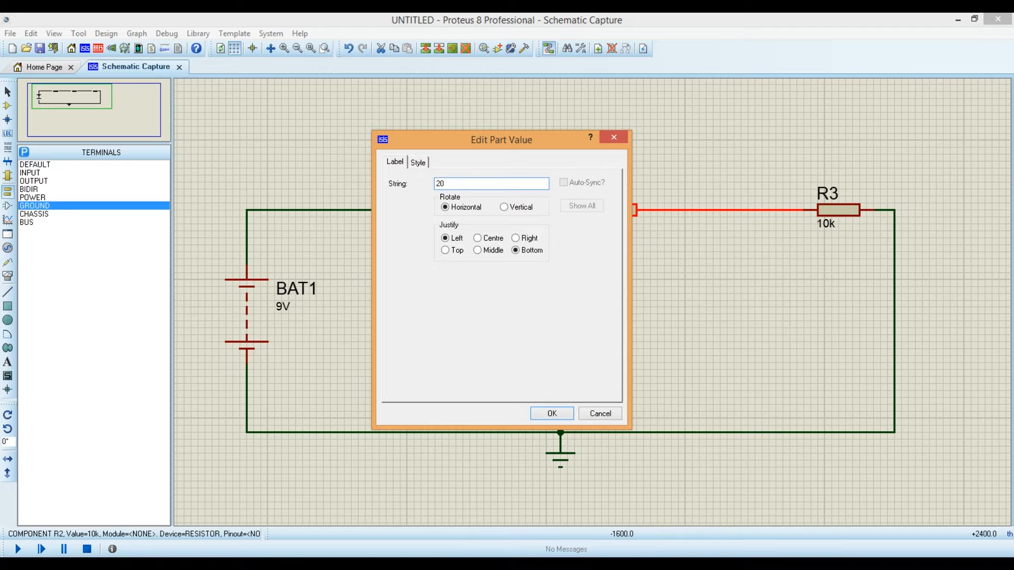
pyautogui.press('Return')
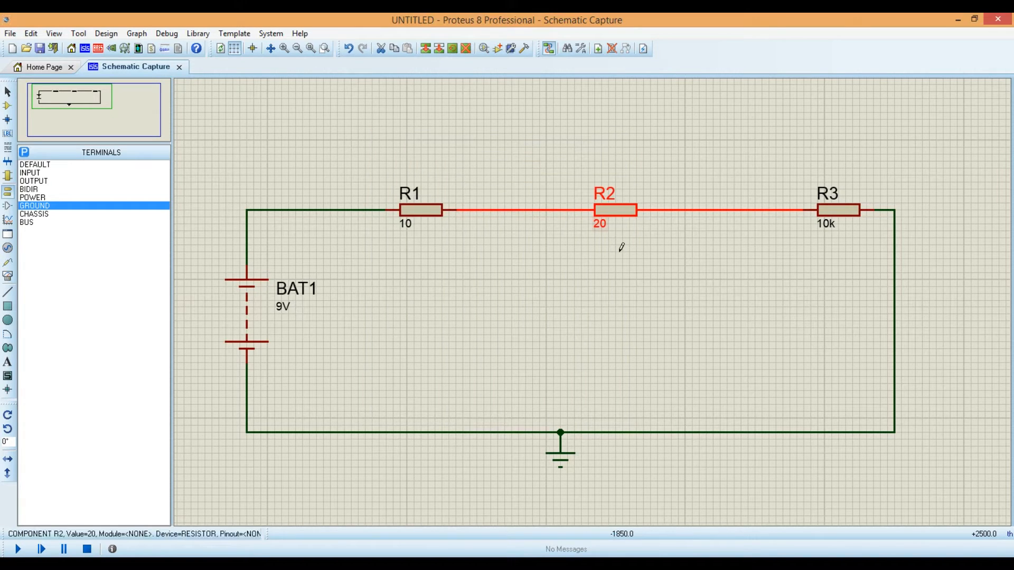
# Step: Set the value of resistor R3 to 30
pyautogui.doubleClick(822, 225)
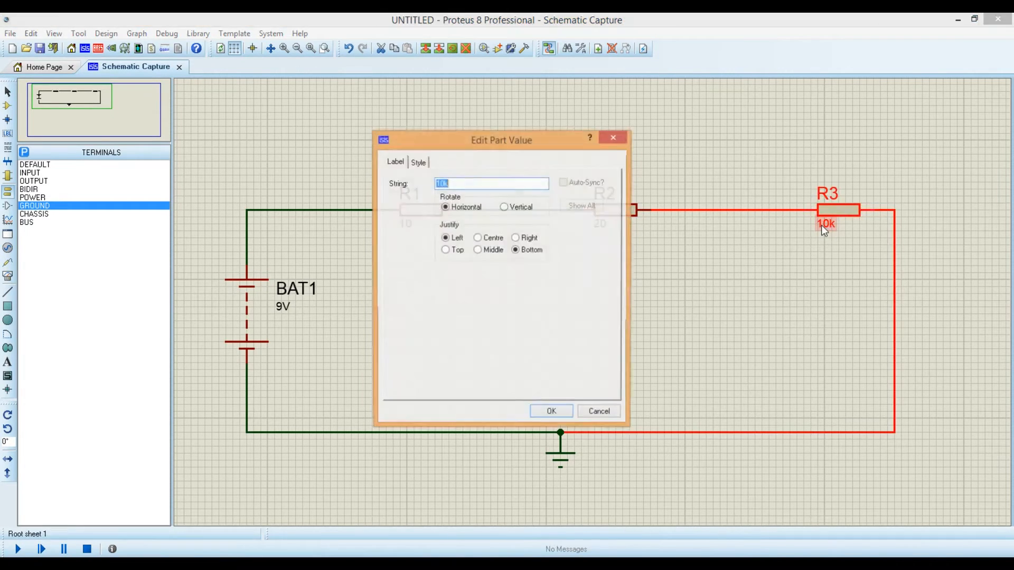
pyautogui.press('BackSpace')
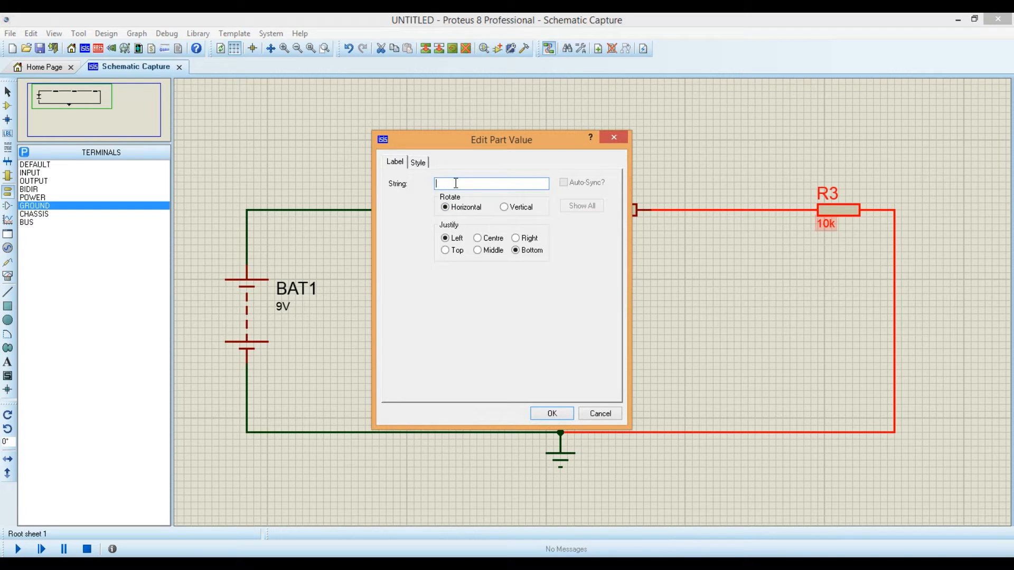
pyautogui.write('30')
pyautogui.press('Return')
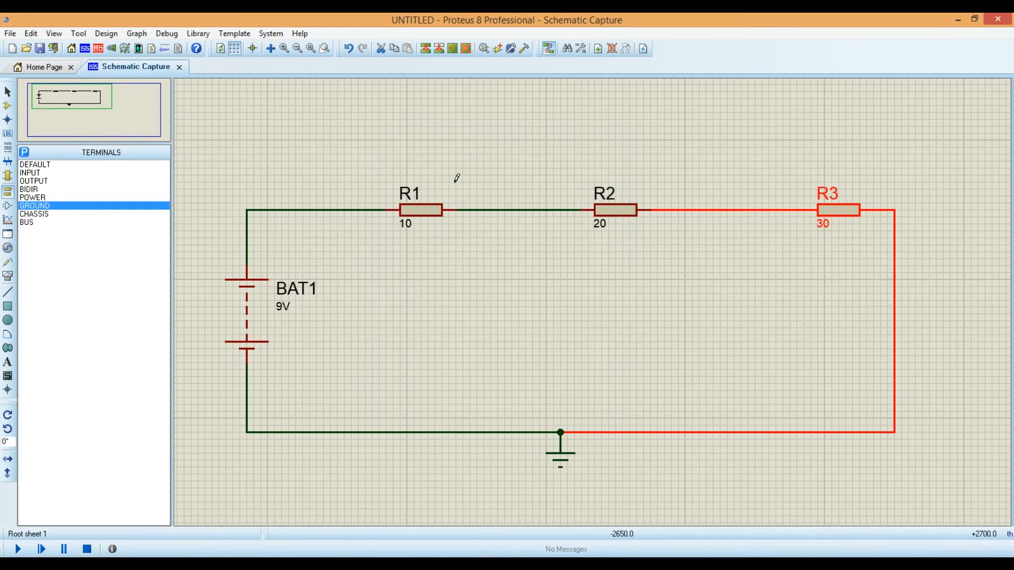
# Step: Delete the wire joining the battery's upper terminal to resistor R1
pyautogui.click(441, 319)
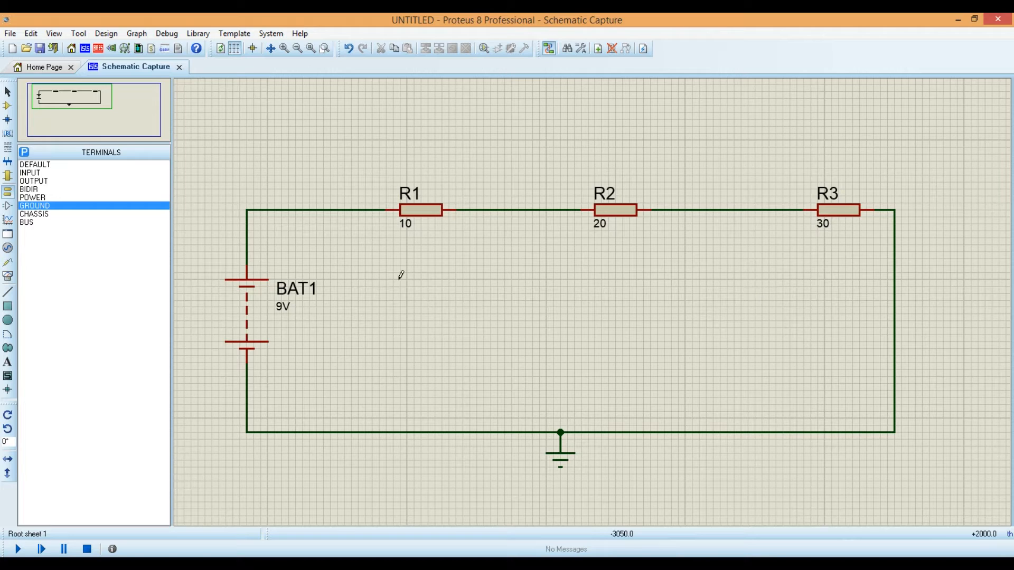
pyautogui.moveTo(233, 195); pyautogui.dragTo(343, 254)
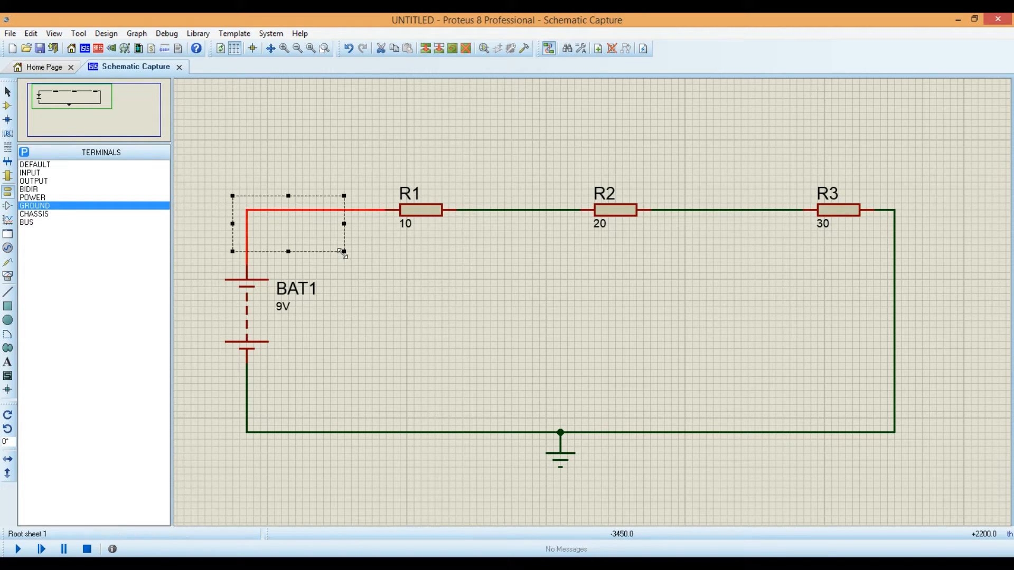
pyautogui.press('Delete')
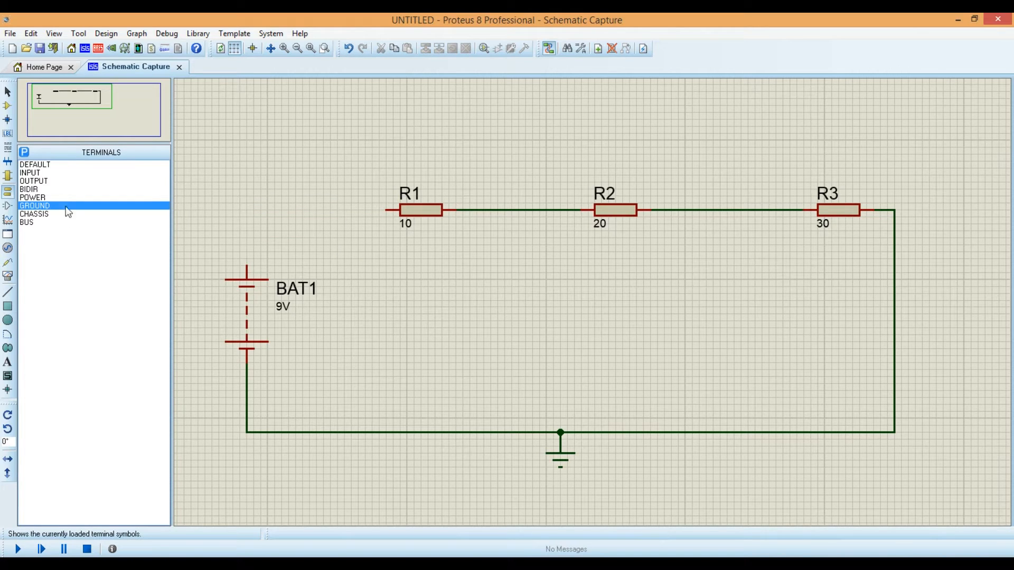
# Step: Place a DC AMMETER in the gap between the battery and resistor R1, level with the resistors
pyautogui.click(8, 277)
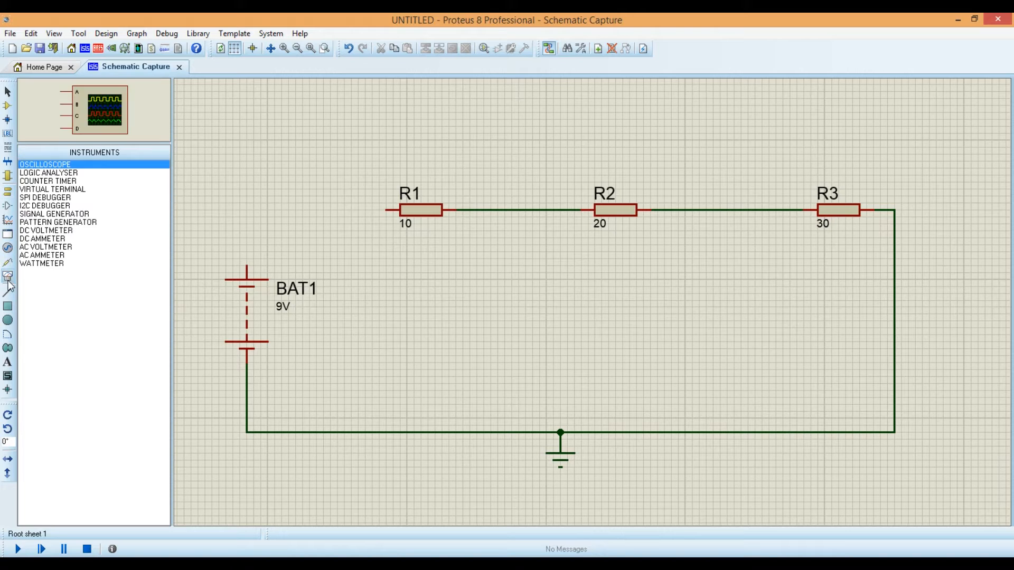
pyautogui.click(44, 239)
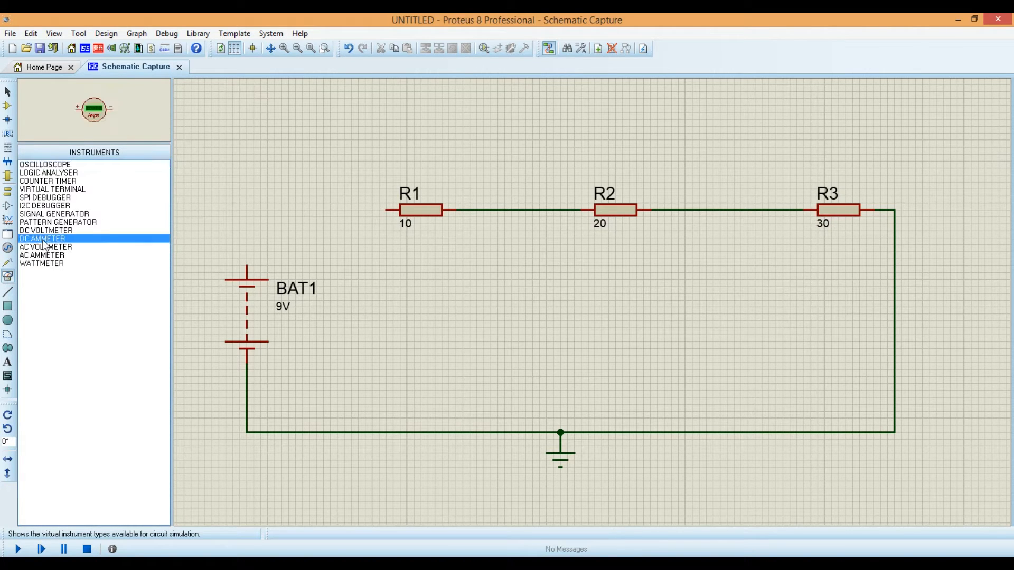
pyautogui.click(315, 207)
pyautogui.click(310, 210)
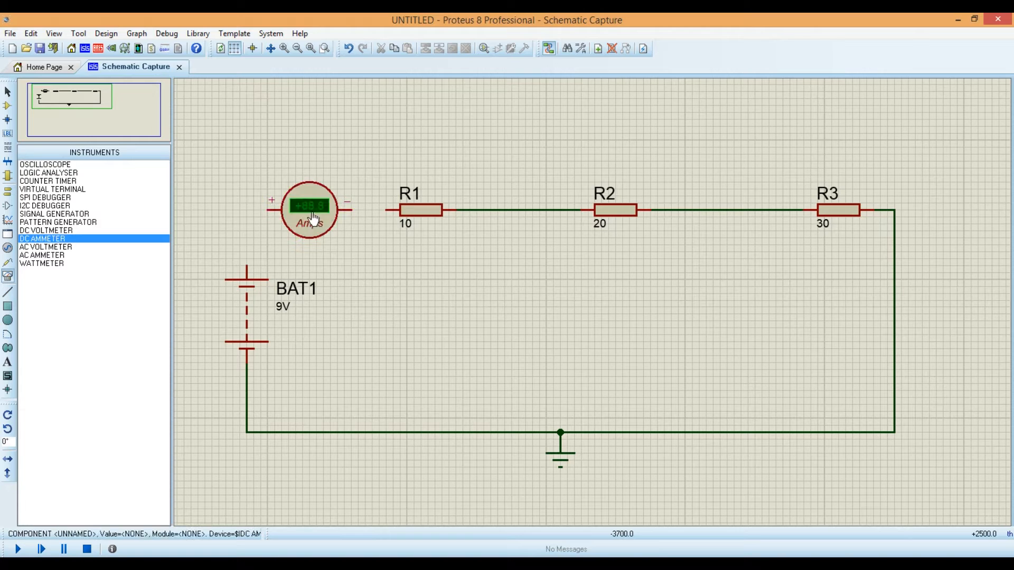
# Step: Wire the ammeter's positive terminal to the battery and its negative terminal to R1, and run the simulation
pyautogui.click(266, 208)
pyautogui.click(247, 267)
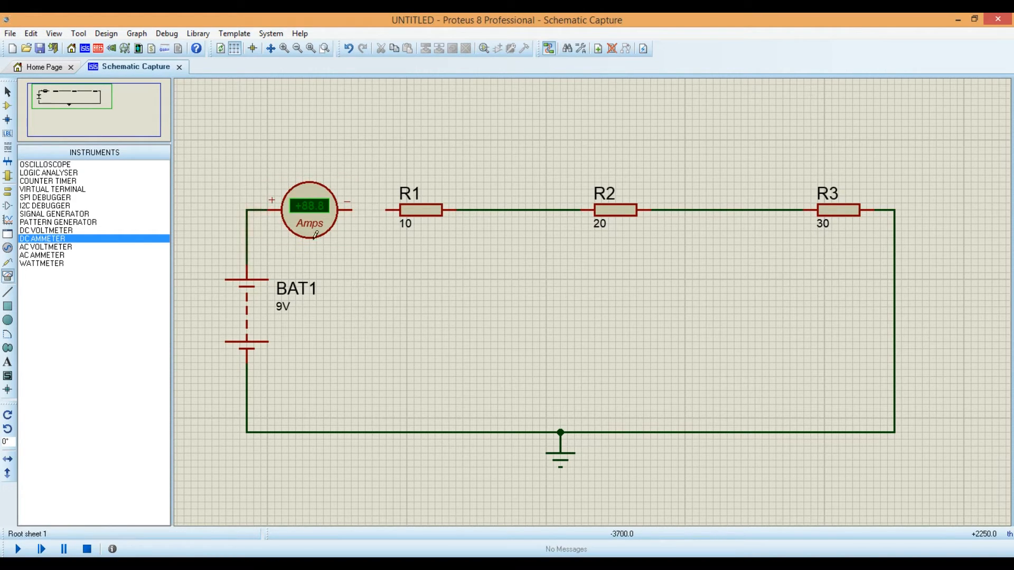
pyautogui.click(353, 209)
pyautogui.click(385, 209)
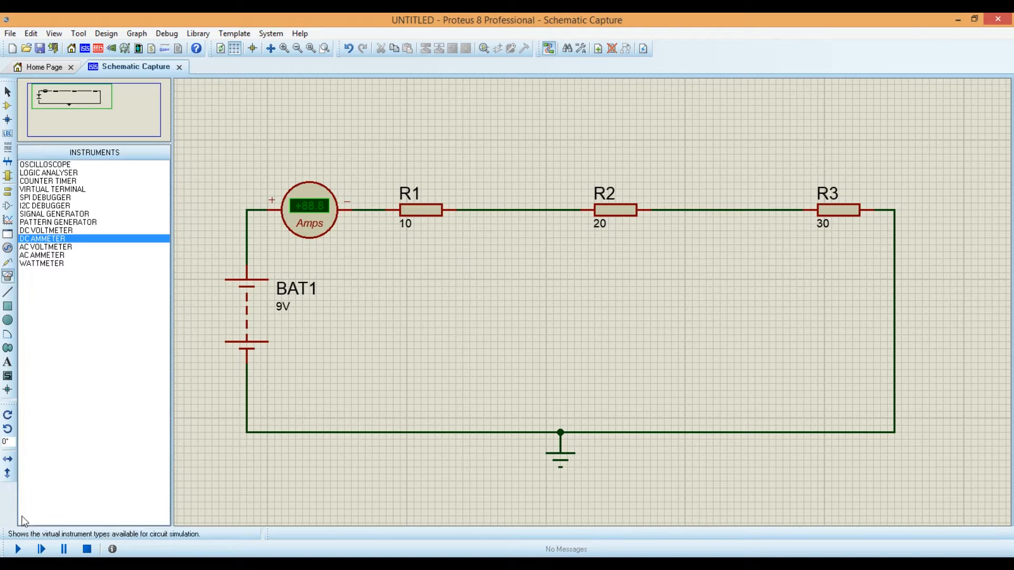
pyautogui.click(17, 550)
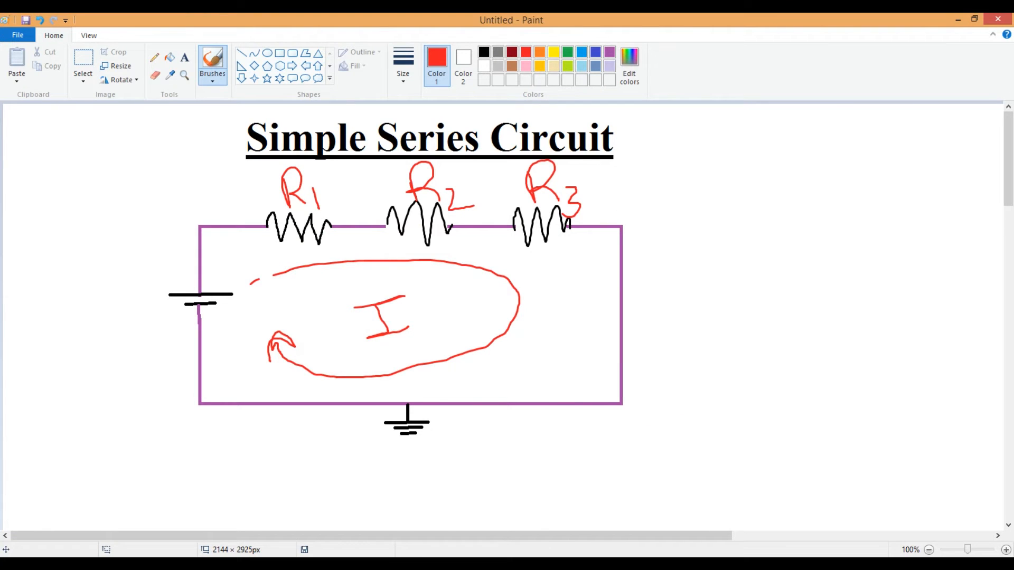
# Step: Switch to Paint and handwrite 10, 20 and 30 in red below R1, R2 and R3, and 9V beside the battery
pyautogui.moveTo(272, 244); pyautogui.dragTo(277, 276)
pyautogui.moveTo(295, 247)
pyautogui.mouseDown()
pyautogui.moveTo(307, 261)
pyautogui.moveTo(290, 247)
pyautogui.mouseUp()
pyautogui.moveTo(397, 253)
pyautogui.mouseDown()
pyautogui.moveTo(432, 273)
pyautogui.moveTo(432, 265)
pyautogui.mouseUp()
pyautogui.moveTo(519, 250); pyautogui.dragTo(531, 248)
pyautogui.moveTo(534, 252)
pyautogui.mouseDown()
pyautogui.moveTo(544, 266)
pyautogui.moveTo(536, 285)
pyautogui.mouseUp()
pyautogui.moveTo(573, 251)
pyautogui.mouseDown()
pyautogui.moveTo(563, 272)
pyautogui.moveTo(574, 251)
pyautogui.mouseUp()
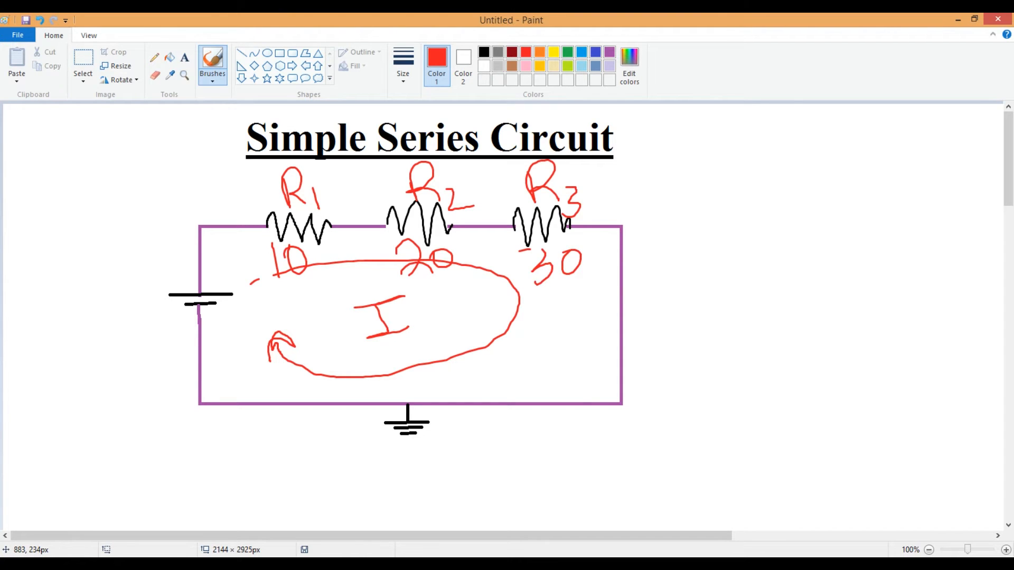
pyautogui.moveTo(147, 314)
pyautogui.mouseDown()
pyautogui.moveTo(166, 349)
pyautogui.moveTo(174, 307)
pyautogui.mouseUp()
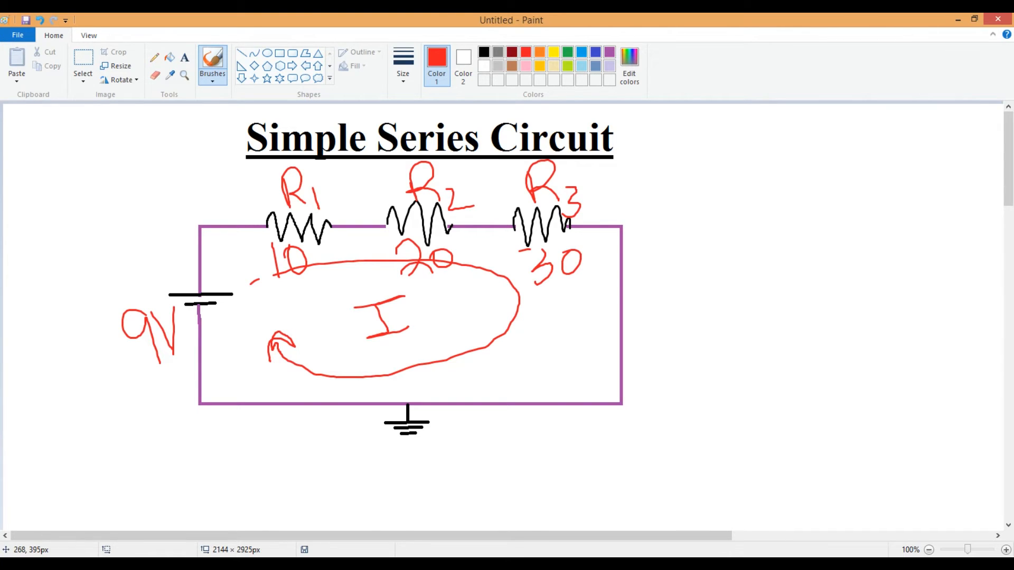
# Step: Handwrite the formula V = I Req in blue beside the circuit drawing and put a tick above the I
pyautogui.click(596, 52)
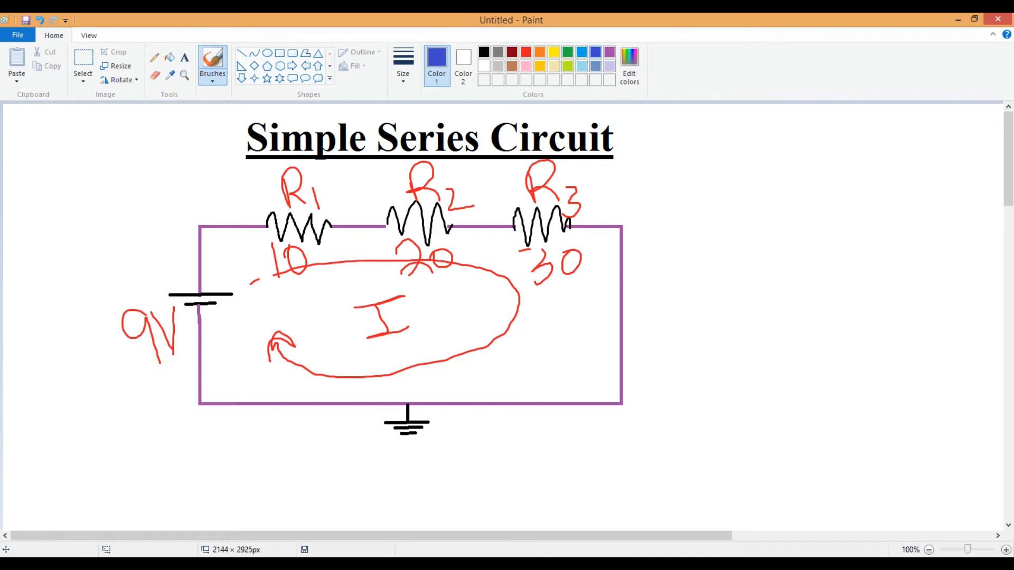
pyautogui.moveTo(697, 172)
pyautogui.mouseDown()
pyautogui.moveTo(724, 226)
pyautogui.moveTo(742, 173)
pyautogui.moveTo(793, 211)
pyautogui.mouseUp()
pyautogui.moveTo(790, 174); pyautogui.dragTo(833, 172)
pyautogui.moveTo(819, 173)
pyautogui.mouseDown()
pyautogui.moveTo(822, 221)
pyautogui.moveTo(853, 219)
pyautogui.mouseUp()
pyautogui.moveTo(862, 160)
pyautogui.mouseDown()
pyautogui.moveTo(867, 214)
pyautogui.moveTo(907, 219)
pyautogui.mouseUp()
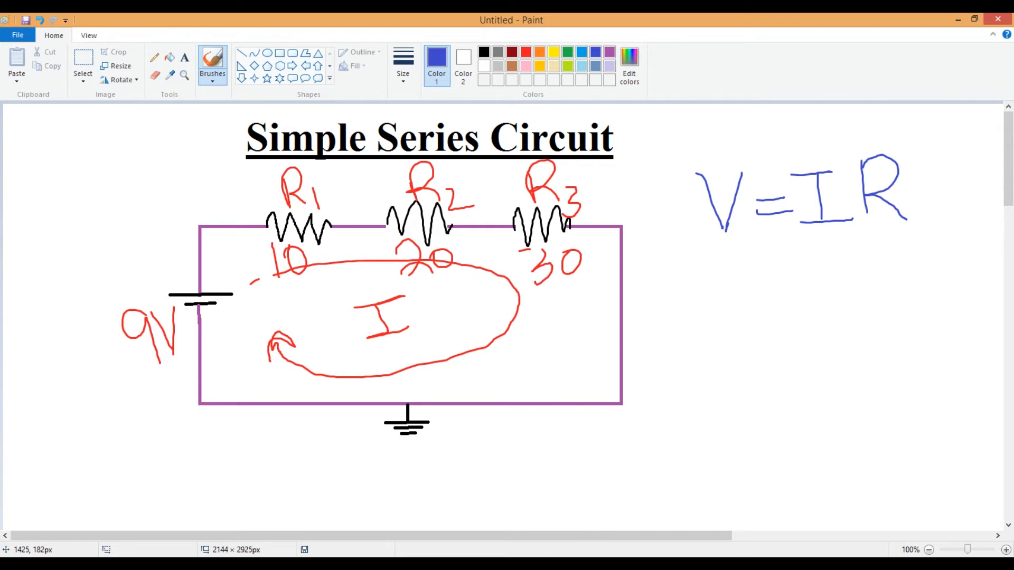
pyautogui.moveTo(913, 227)
pyautogui.mouseDown()
pyautogui.moveTo(919, 218)
pyautogui.moveTo(954, 246)
pyautogui.moveTo(974, 230)
pyautogui.mouseUp()
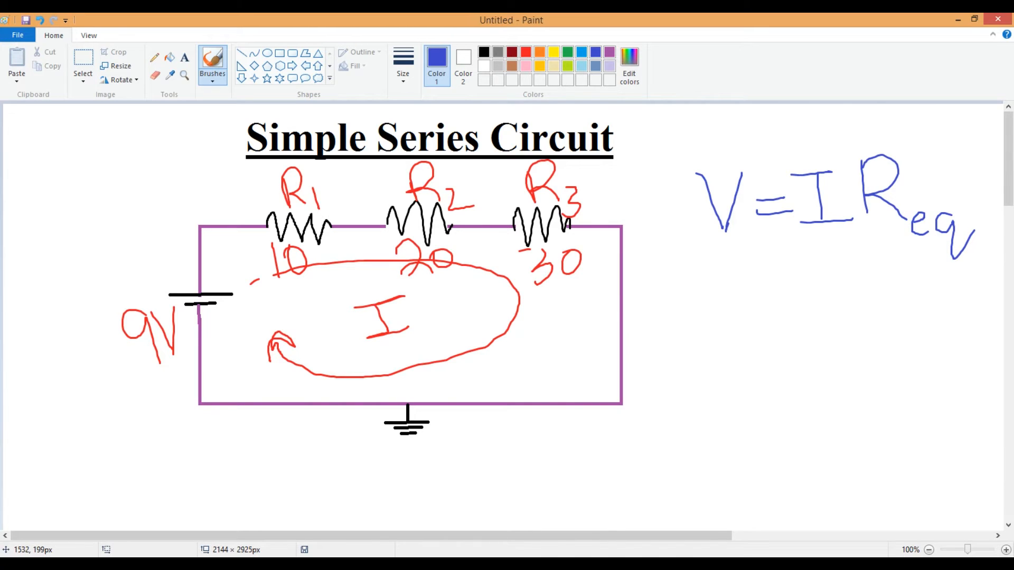
pyautogui.moveTo(819, 139)
pyautogui.mouseDown()
pyautogui.moveTo(846, 135)
pyautogui.moveTo(859, 120)
pyautogui.mouseUp()
# Step: Handwrite 9 = I(10+20+30) in blue below the V = I Req formula
pyautogui.click(525, 52)
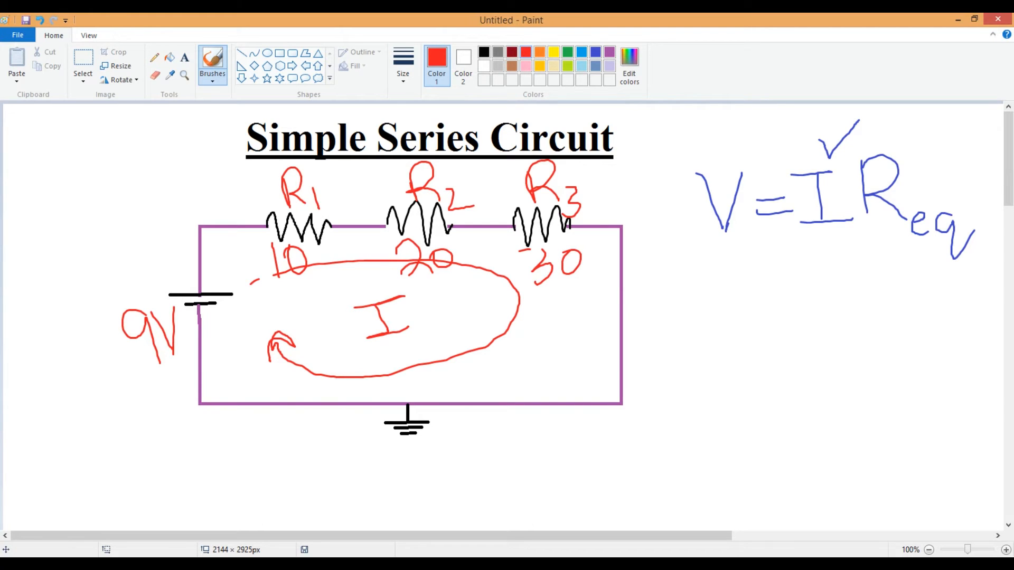
pyautogui.click(582, 52)
pyautogui.click(595, 52)
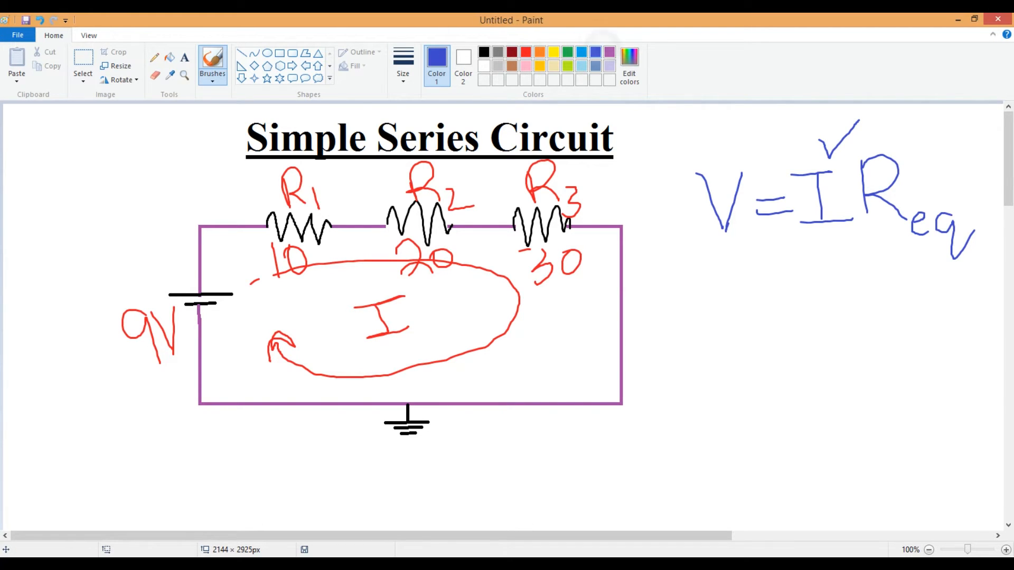
pyautogui.moveTo(731, 285)
pyautogui.mouseDown()
pyautogui.moveTo(717, 293)
pyautogui.moveTo(734, 349)
pyautogui.mouseUp()
pyautogui.moveTo(747, 311)
pyautogui.mouseDown()
pyautogui.moveTo(774, 309)
pyautogui.moveTo(780, 321)
pyautogui.mouseUp()
pyautogui.moveTo(796, 285); pyautogui.dragTo(838, 280)
pyautogui.moveTo(819, 283); pyautogui.dragTo(822, 328)
pyautogui.moveTo(802, 332); pyautogui.dragTo(849, 327)
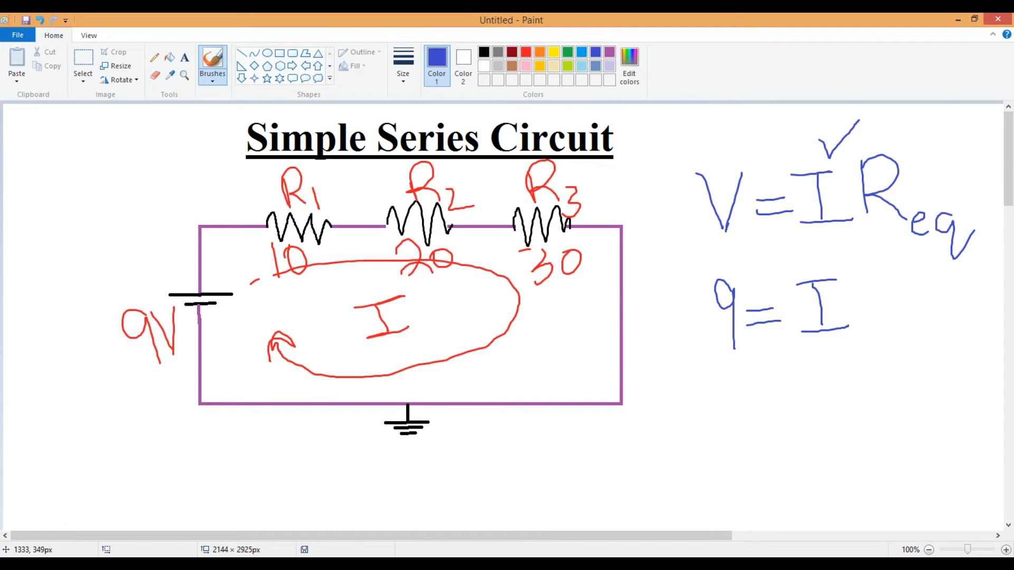
pyautogui.moveTo(870, 269); pyautogui.dragTo(869, 335)
pyautogui.moveTo(873, 285)
pyautogui.mouseDown()
pyautogui.moveTo(877, 321)
pyautogui.moveTo(892, 291)
pyautogui.moveTo(918, 320)
pyautogui.moveTo(925, 299)
pyautogui.mouseUp()
pyautogui.moveTo(925, 286)
pyautogui.mouseDown()
pyautogui.moveTo(940, 290)
pyautogui.moveTo(945, 313)
pyautogui.moveTo(952, 291)
pyautogui.moveTo(963, 312)
pyautogui.mouseUp()
pyautogui.moveTo(959, 301)
pyautogui.mouseDown()
pyautogui.moveTo(974, 297)
pyautogui.moveTo(971, 319)
pyautogui.moveTo(991, 294)
pyautogui.moveTo(986, 336)
pyautogui.mouseUp()
# Step: Continue the calculation below with the lines 9 = I(60) and 9/60 = I
pyautogui.moveTo(735, 367); pyautogui.dragTo(740, 418)
pyautogui.moveTo(759, 381); pyautogui.dragTo(779, 378)
pyautogui.moveTo(754, 396)
pyautogui.mouseDown()
pyautogui.moveTo(781, 391)
pyautogui.moveTo(811, 362)
pyautogui.mouseUp()
pyautogui.moveTo(796, 367); pyautogui.dragTo(799, 399)
pyautogui.moveTo(783, 400); pyautogui.dragTo(824, 398)
pyautogui.moveTo(852, 352)
pyautogui.mouseDown()
pyautogui.moveTo(845, 403)
pyautogui.moveTo(860, 381)
pyautogui.moveTo(892, 368)
pyautogui.moveTo(910, 392)
pyautogui.mouseUp()
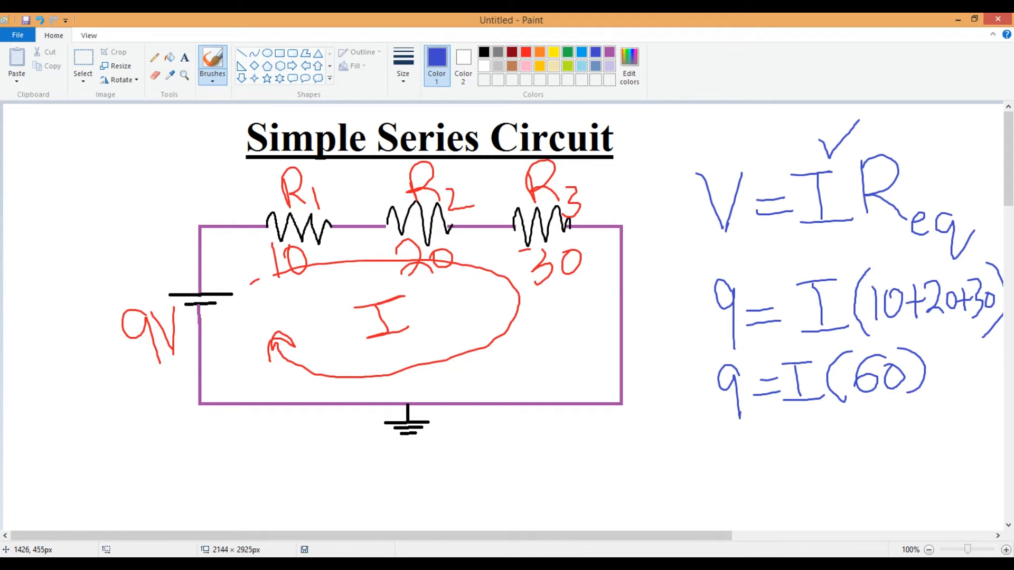
pyautogui.moveTo(747, 433)
pyautogui.mouseDown()
pyautogui.moveTo(750, 467)
pyautogui.moveTo(777, 467)
pyautogui.moveTo(735, 501)
pyautogui.moveTo(775, 490)
pyautogui.moveTo(798, 462)
pyautogui.mouseUp()
pyautogui.moveTo(786, 451)
pyautogui.mouseDown()
pyautogui.moveTo(845, 432)
pyautogui.moveTo(836, 465)
pyautogui.moveTo(854, 462)
pyautogui.mouseUp()
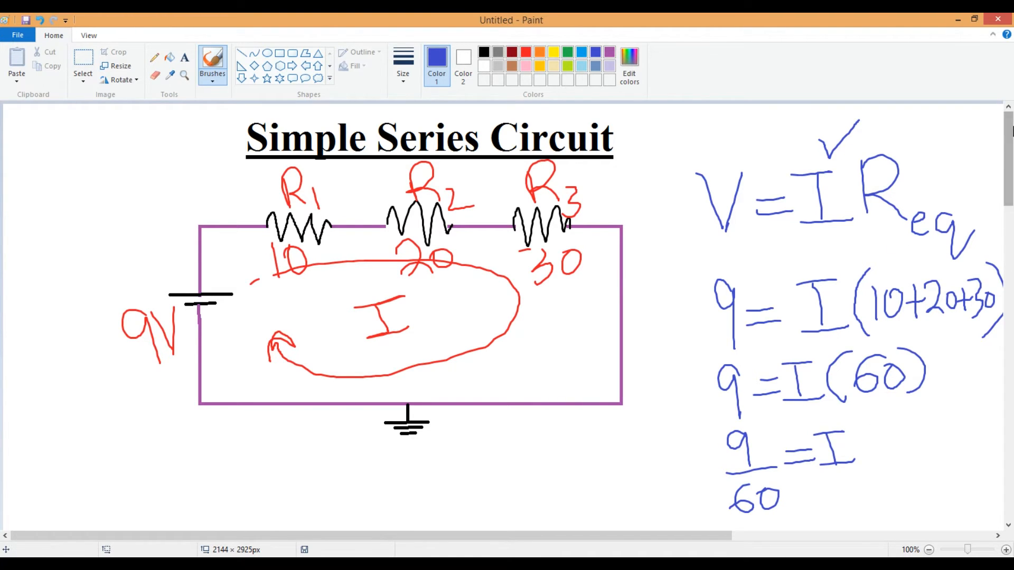
# Step: Handwrite the result 0.15A = I under the calculation, draw a box around it and add a tick
pyautogui.moveTo(1012, 151); pyautogui.dragTo(1012, 179)
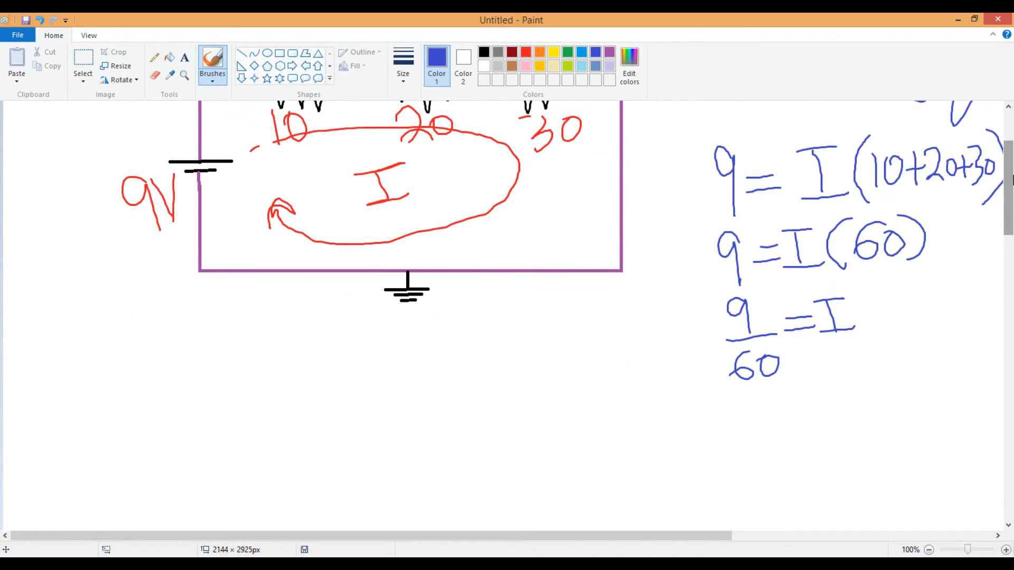
pyautogui.moveTo(732, 406); pyautogui.dragTo(764, 433)
pyautogui.click(751, 421)
pyautogui.moveTo(774, 401)
pyautogui.mouseDown()
pyautogui.moveTo(792, 421)
pyautogui.moveTo(772, 434)
pyautogui.mouseUp()
pyautogui.moveTo(775, 400)
pyautogui.mouseDown()
pyautogui.moveTo(797, 392)
pyautogui.moveTo(862, 407)
pyautogui.moveTo(864, 421)
pyautogui.moveTo(898, 385)
pyautogui.mouseUp()
pyautogui.moveTo(882, 387); pyautogui.dragTo(886, 423)
pyautogui.moveTo(871, 424); pyautogui.dragTo(907, 422)
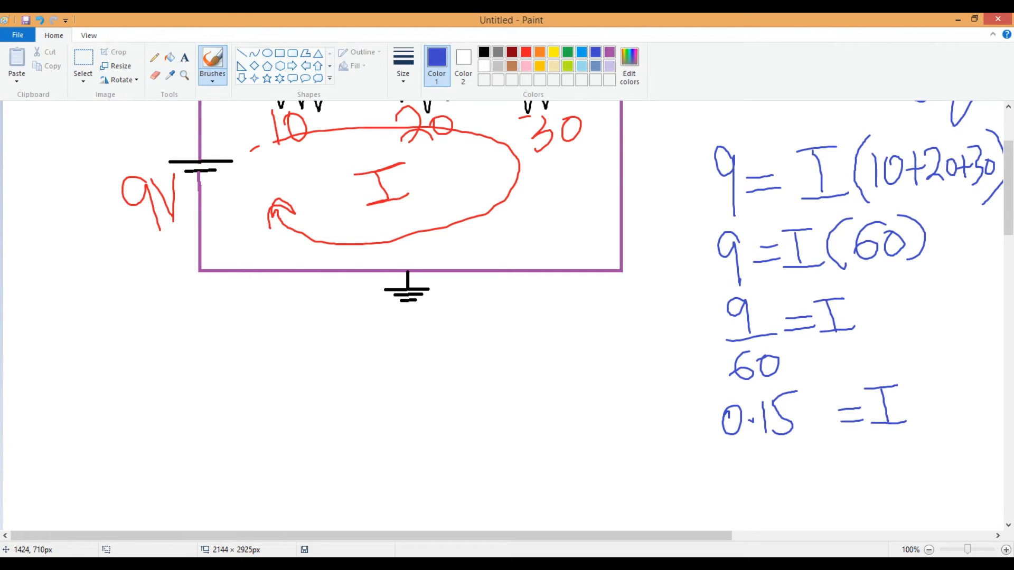
pyautogui.moveTo(803, 440)
pyautogui.mouseDown()
pyautogui.moveTo(817, 393)
pyautogui.moveTo(835, 436)
pyautogui.mouseUp()
pyautogui.moveTo(701, 391)
pyautogui.mouseDown()
pyautogui.moveTo(711, 440)
pyautogui.moveTo(921, 371)
pyautogui.moveTo(781, 452)
pyautogui.moveTo(707, 442)
pyautogui.mouseUp()
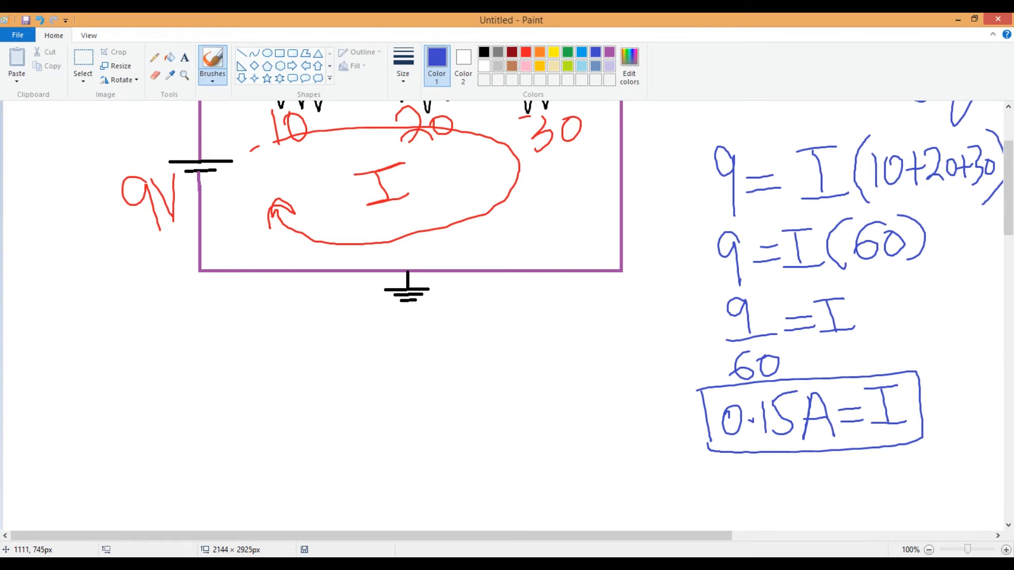
pyautogui.moveTo(900, 346); pyautogui.dragTo(949, 303)
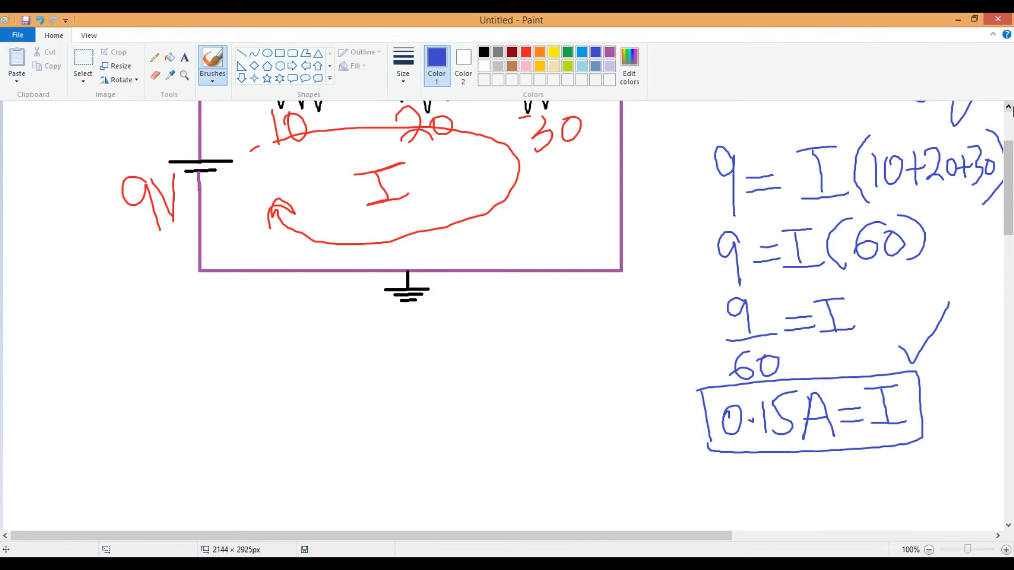
# Step: Switch back to Proteus and place three DC VOLTMETERs, one above each of resistors R1, R2 and R3
pyautogui.hotkey('alt', 'Tab')
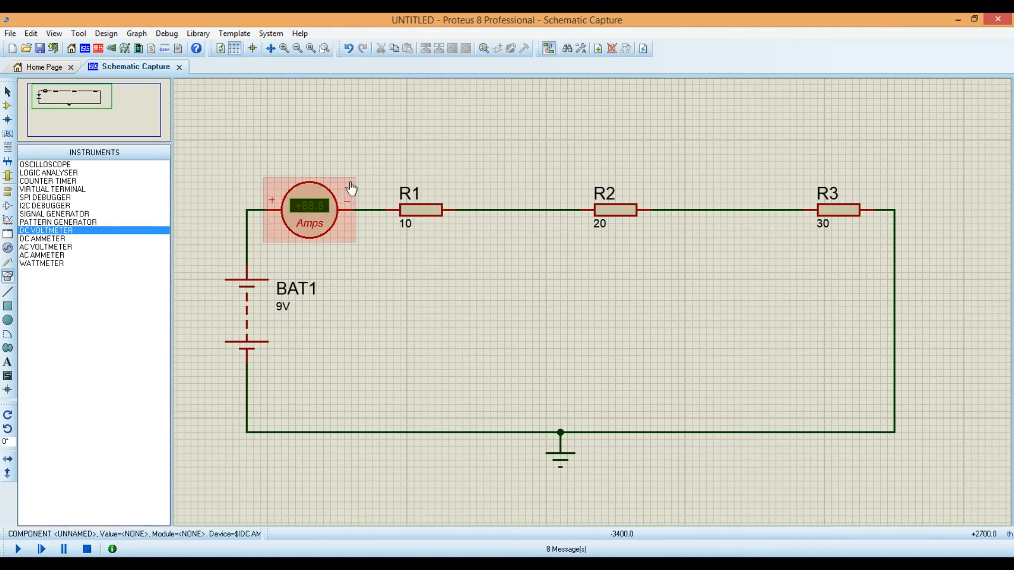
pyautogui.click(414, 119)
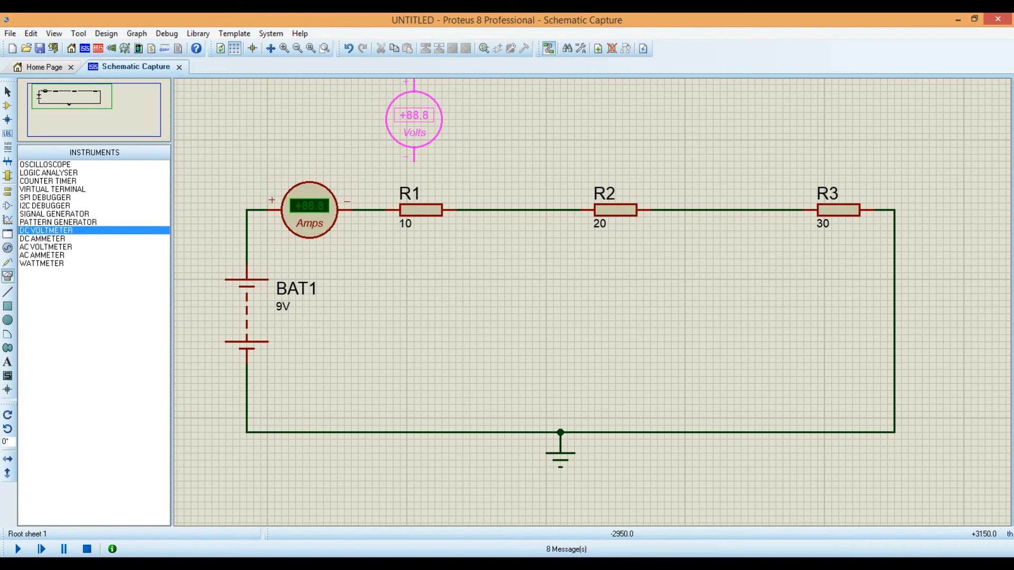
pyautogui.click(414, 112)
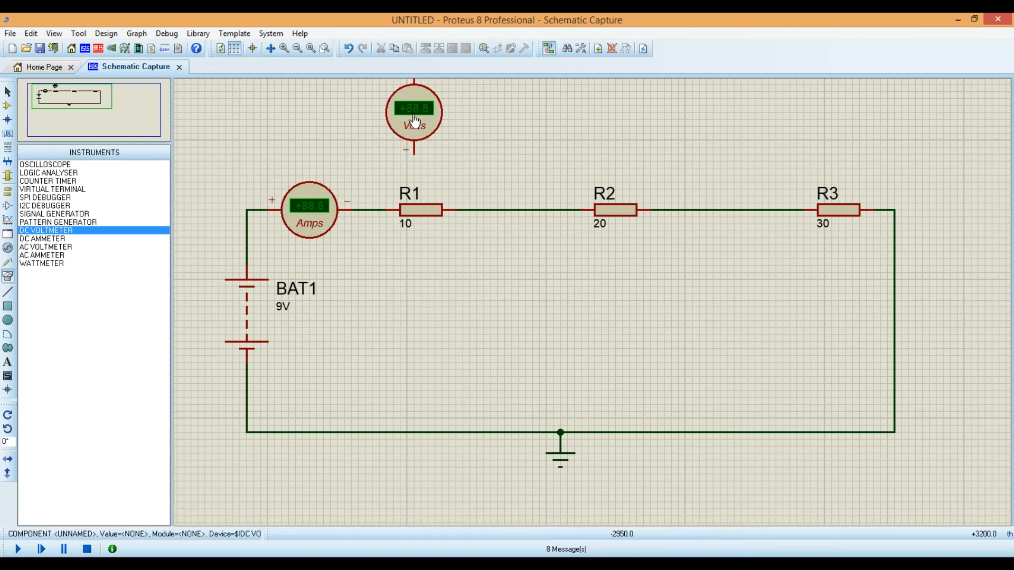
pyautogui.click(612, 108)
pyautogui.click(613, 110)
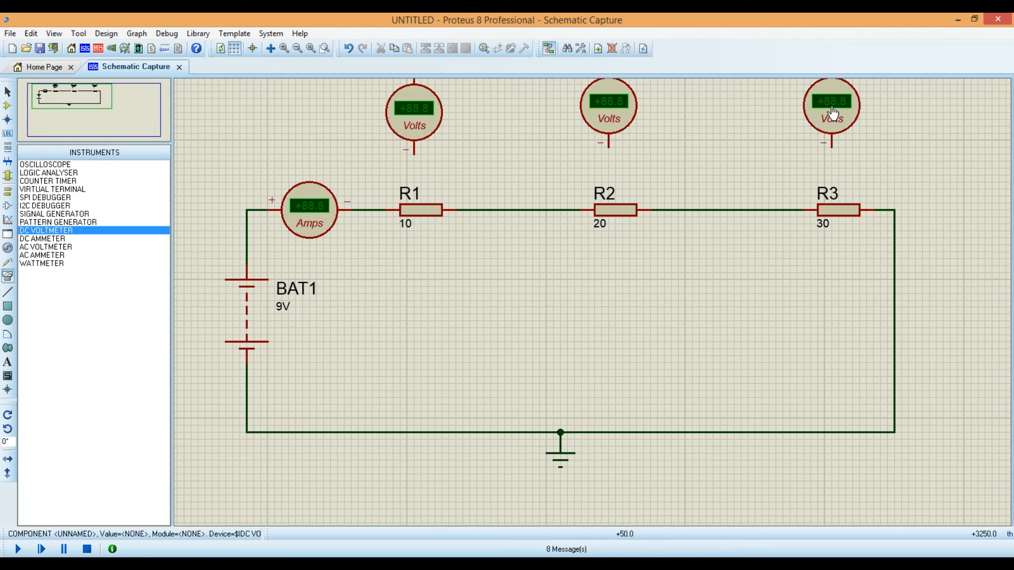
# Step: Rotate each of the three voltmeters anti-clockwise so their terminals lie horizontally
pyautogui.rightClick(833, 101)
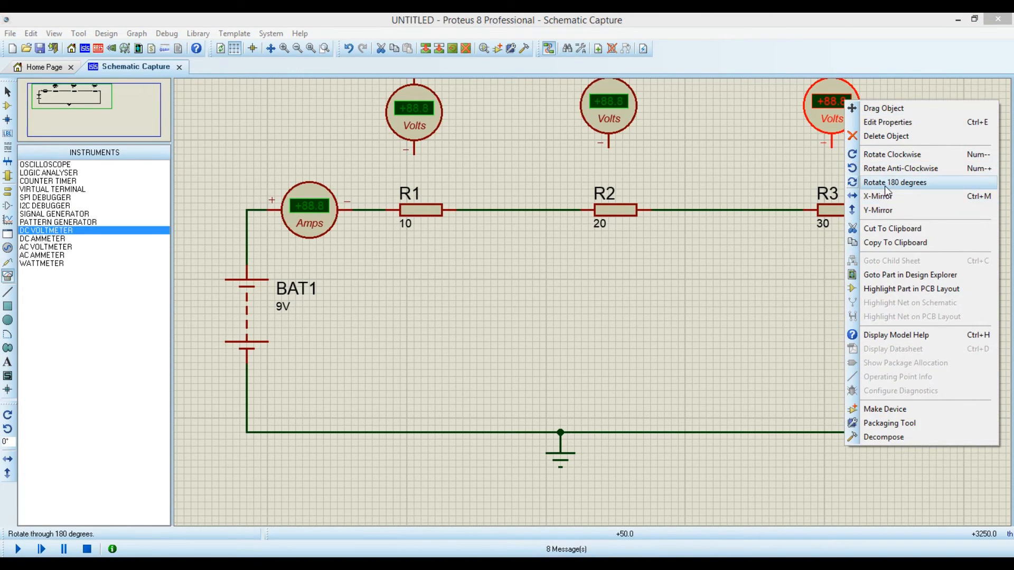
pyautogui.click(898, 168)
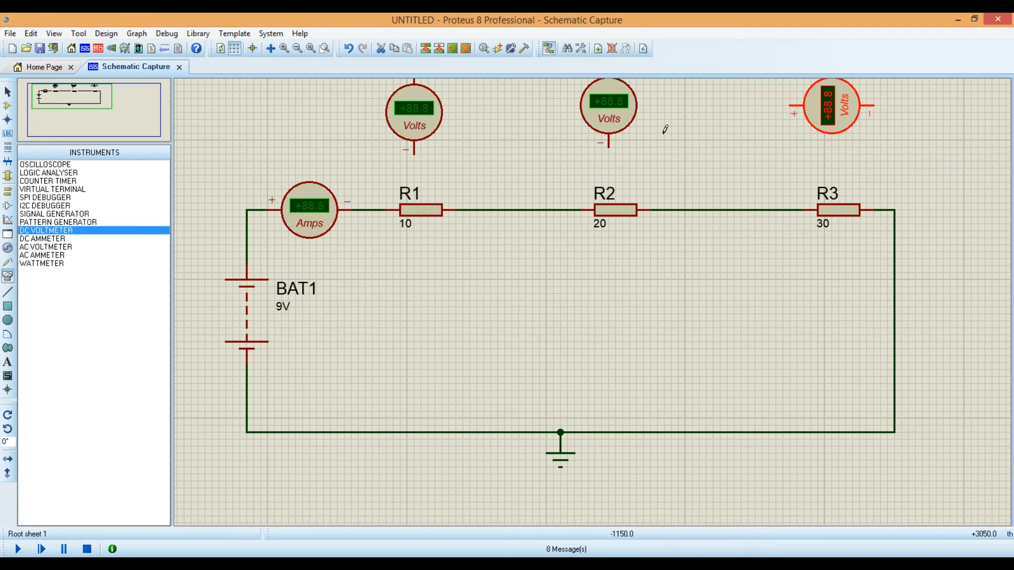
pyautogui.rightClick(633, 117)
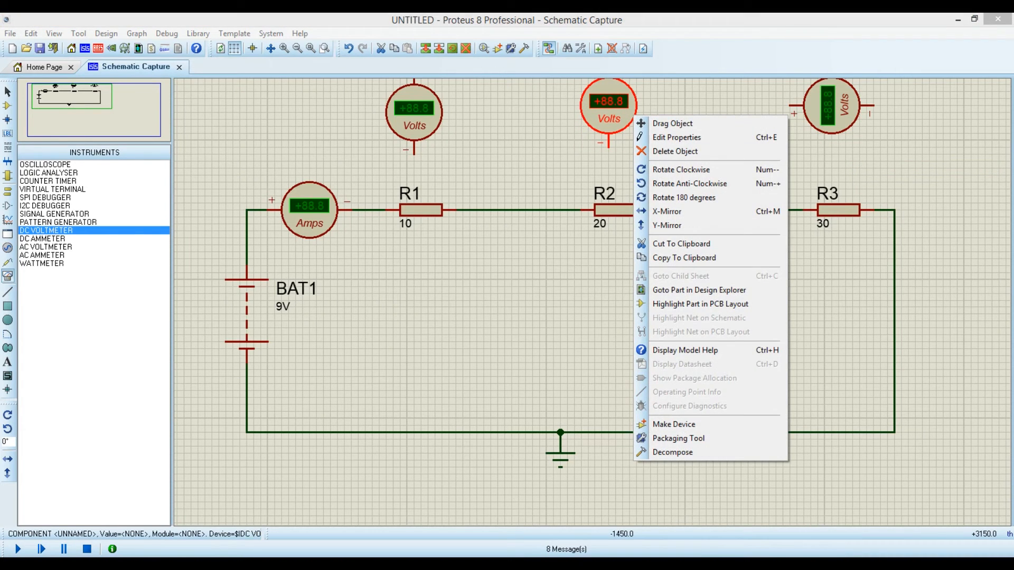
pyautogui.click(663, 191)
pyautogui.click(403, 113)
pyautogui.rightClick(402, 113)
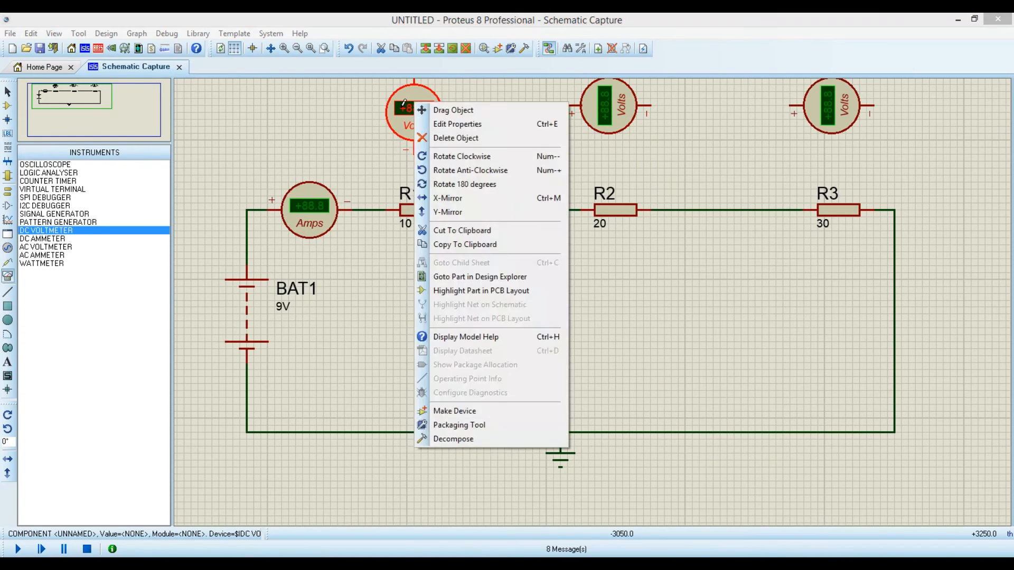
pyautogui.click(463, 170)
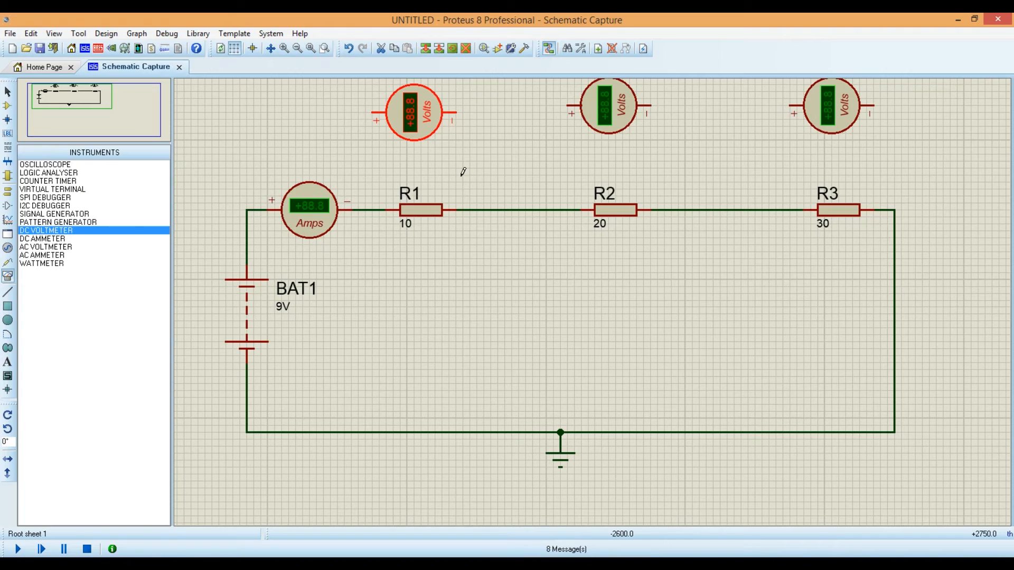
pyautogui.click(409, 150)
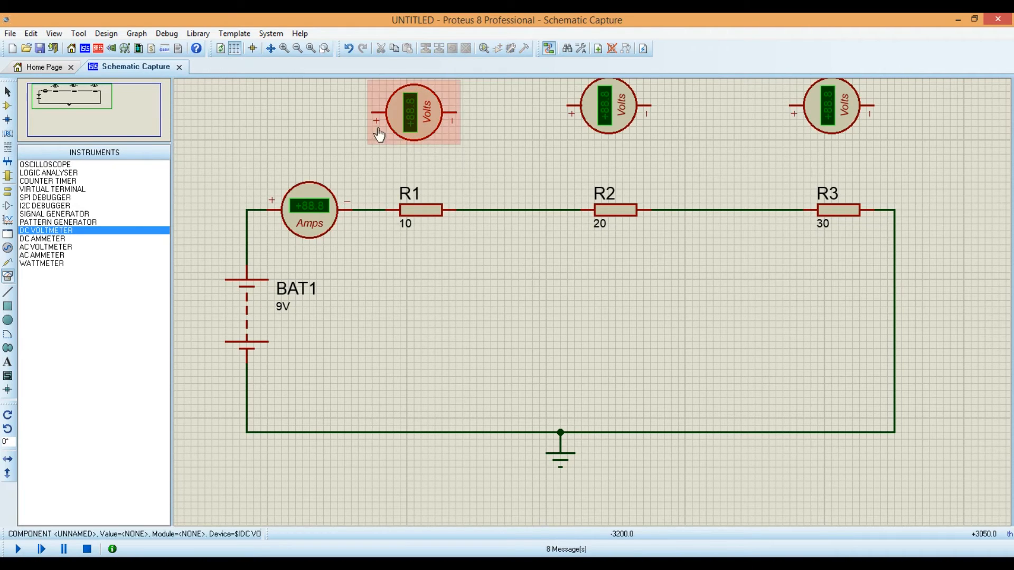
# Step: Wire the first voltmeter in parallel with R1, negative terminal after the resistor and positive terminal before it
pyautogui.click(457, 112)
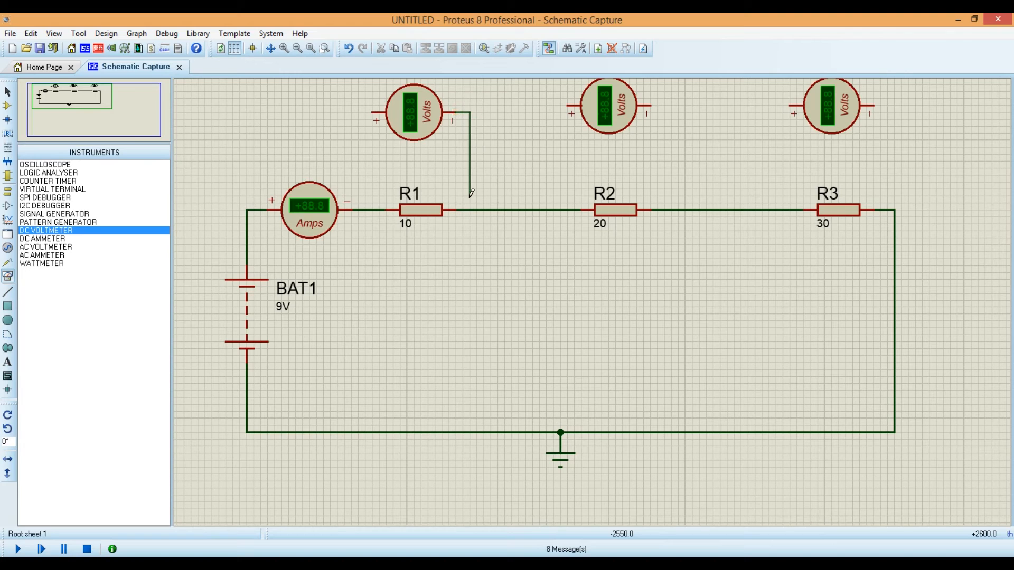
pyautogui.click(484, 209)
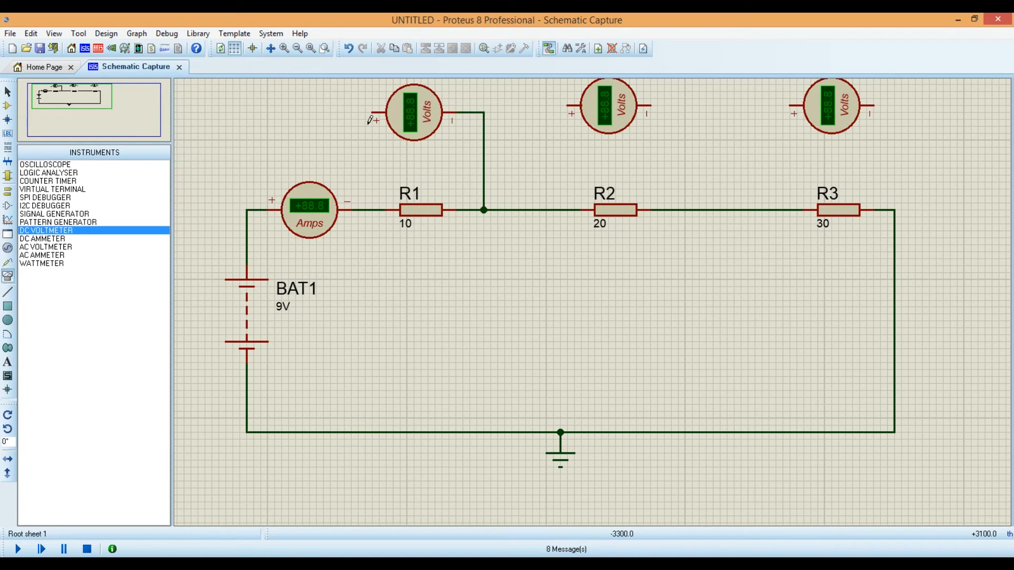
pyautogui.click(371, 111)
pyautogui.click(366, 209)
# Step: Wire the middle voltmeter in parallel with R2, positive terminal before the resistor and negative terminal after it
pyautogui.click(567, 104)
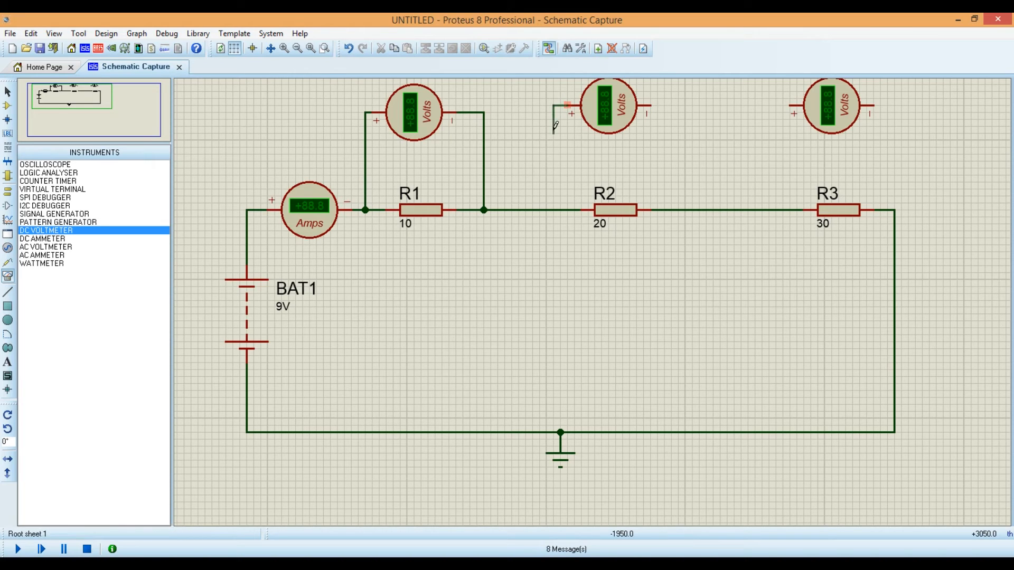
pyautogui.click(548, 208)
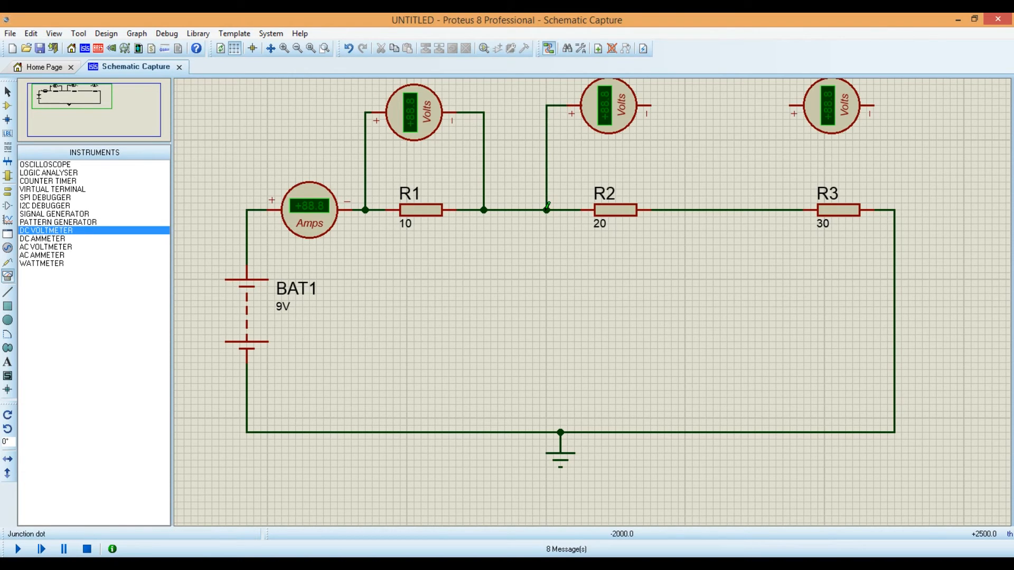
pyautogui.click(655, 105)
pyautogui.click(665, 207)
# Step: Wire the third voltmeter in parallel with R3, positive terminal before the resistor, and run the simulation
pyautogui.click(790, 105)
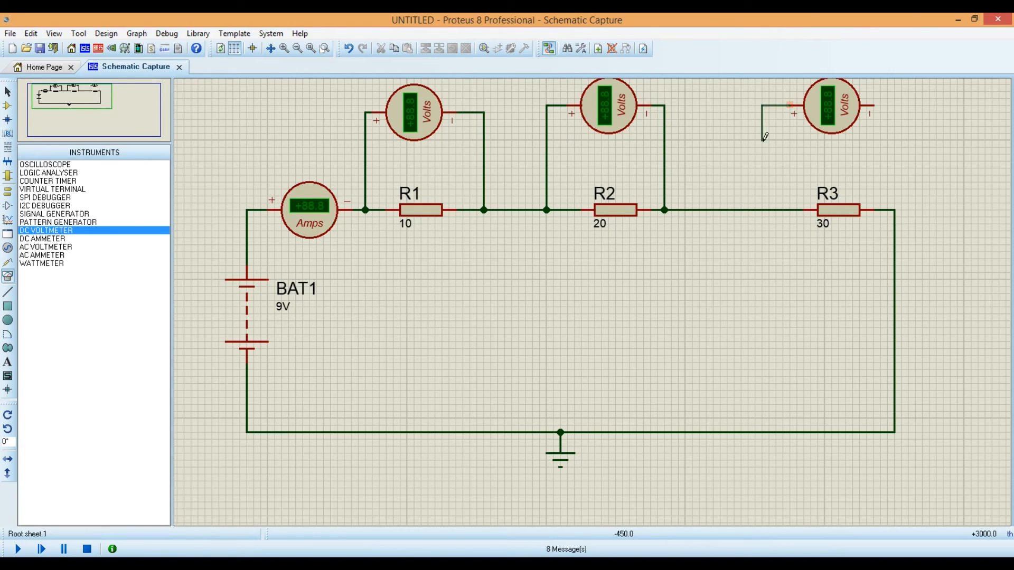
pyautogui.click(757, 209)
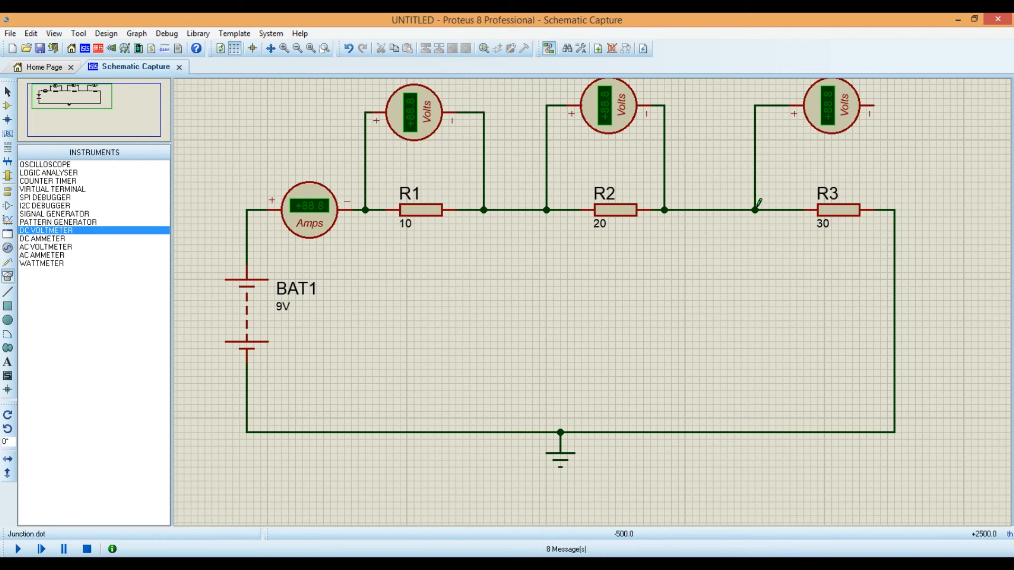
pyautogui.click(873, 104)
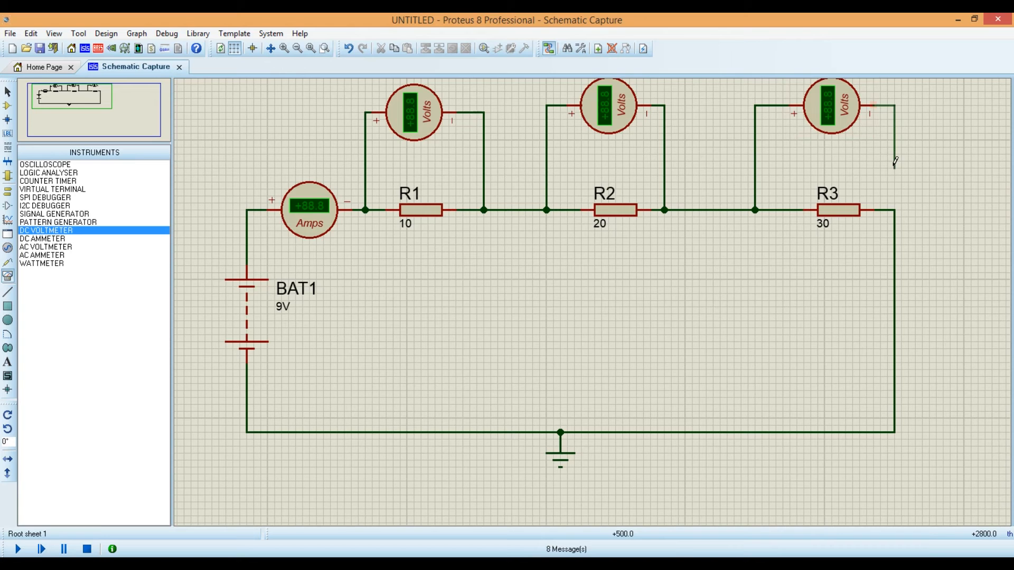
pyautogui.click(895, 209)
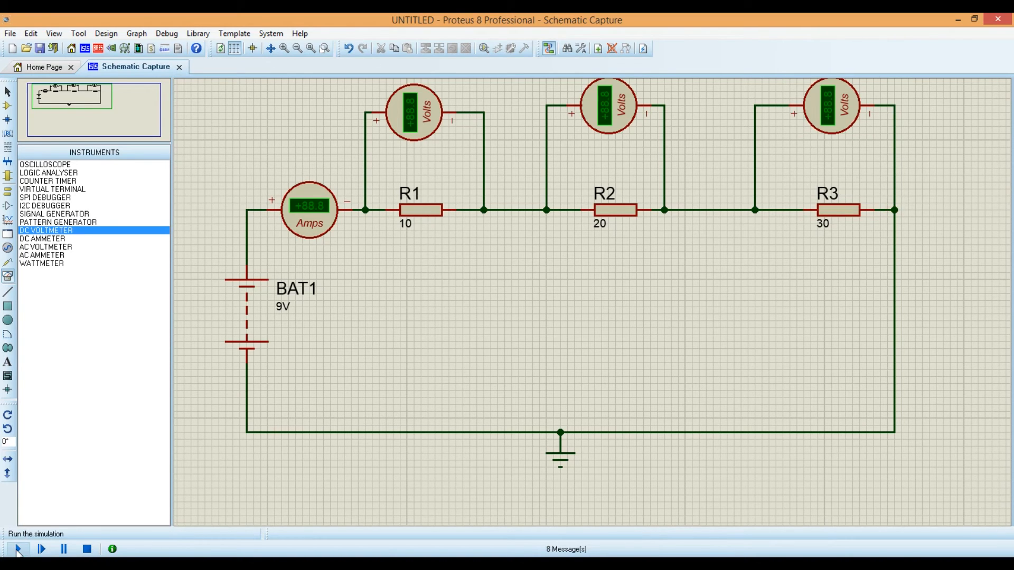
pyautogui.click(18, 550)
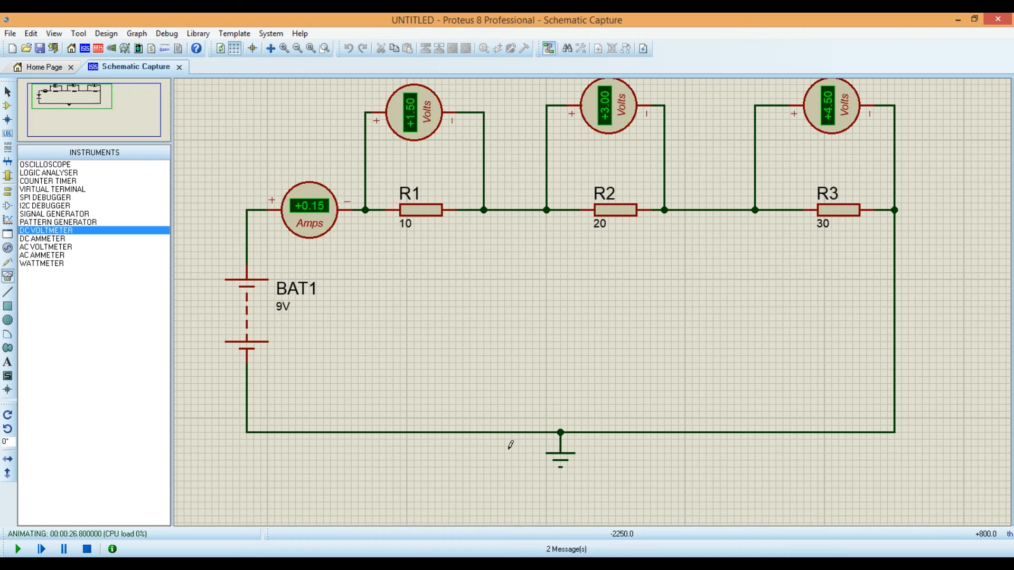
# Step: Switch to Paint, choose the basic brush in blue and handwrite V1 = IR1 below the circuit drawing
pyautogui.click(483, 564)
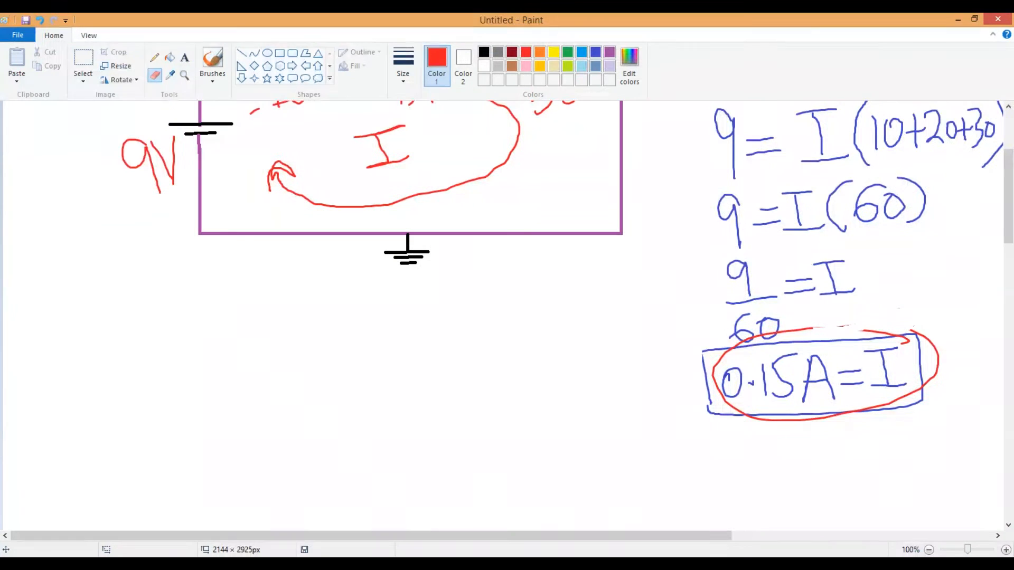
pyautogui.moveTo(1012, 193); pyautogui.dragTo(1012, 169)
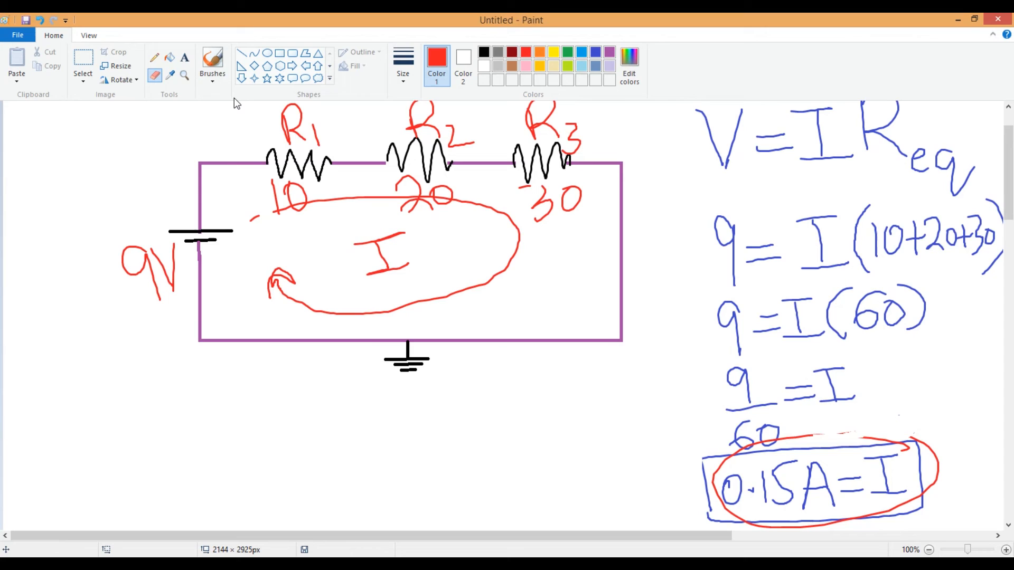
pyautogui.click(212, 80)
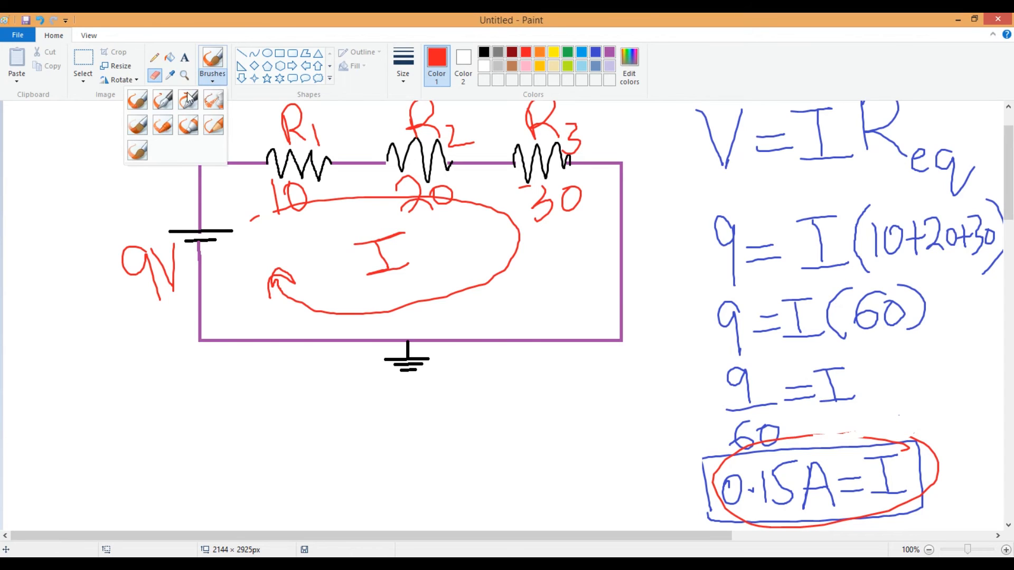
pyautogui.click(138, 100)
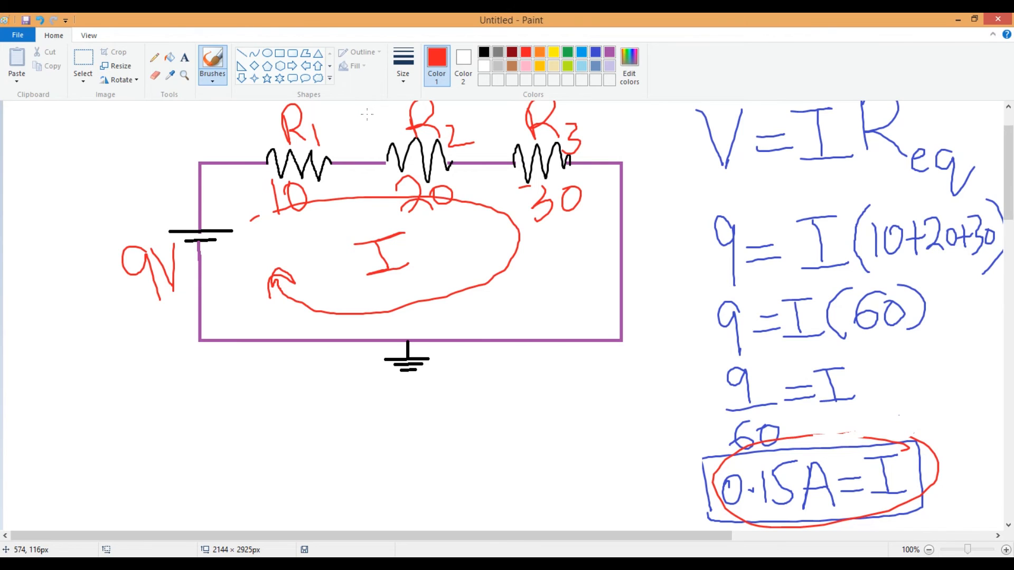
pyautogui.click(595, 52)
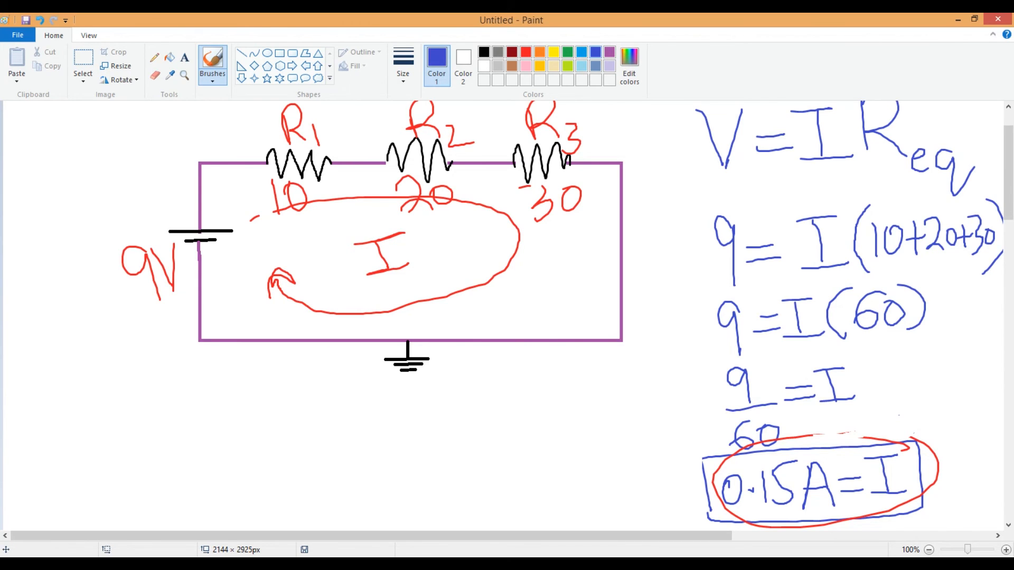
pyautogui.moveTo(51, 380)
pyautogui.mouseDown()
pyautogui.moveTo(67, 408)
pyautogui.moveTo(94, 362)
pyautogui.mouseUp()
pyautogui.moveTo(97, 401)
pyautogui.mouseDown()
pyautogui.moveTo(100, 430)
pyautogui.moveTo(136, 400)
pyautogui.moveTo(144, 416)
pyautogui.mouseUp()
pyautogui.moveTo(141, 373)
pyautogui.mouseDown()
pyautogui.moveTo(178, 372)
pyautogui.moveTo(167, 421)
pyautogui.moveTo(188, 420)
pyautogui.mouseUp()
pyautogui.moveTo(198, 370); pyautogui.dragTo(201, 407)
pyautogui.moveTo(197, 370)
pyautogui.mouseDown()
pyautogui.moveTo(203, 395)
pyautogui.moveTo(237, 425)
pyautogui.mouseUp()
# Step: Draw a vertical divider after the V1 formula and handwrite V2 = IR2 beside it
pyautogui.moveTo(277, 354); pyautogui.dragTo(276, 530)
pyautogui.moveTo(294, 379); pyautogui.dragTo(312, 429)
pyautogui.moveTo(317, 374)
pyautogui.mouseDown()
pyautogui.moveTo(313, 430)
pyautogui.moveTo(335, 421)
pyautogui.moveTo(324, 434)
pyautogui.moveTo(369, 410)
pyautogui.moveTo(375, 419)
pyautogui.moveTo(392, 388)
pyautogui.mouseUp()
pyautogui.moveTo(380, 391); pyautogui.dragTo(381, 423)
pyautogui.moveTo(375, 426); pyautogui.dragTo(401, 423)
pyautogui.moveTo(413, 386); pyautogui.dragTo(411, 427)
pyautogui.moveTo(411, 379)
pyautogui.mouseDown()
pyautogui.moveTo(429, 376)
pyautogui.moveTo(450, 432)
pyautogui.moveTo(472, 432)
pyautogui.mouseUp()
# Step: Draw a second vertical divider after the V2 formula and handwrite V3 = IR3 beside it
pyautogui.moveTo(511, 348); pyautogui.dragTo(525, 530)
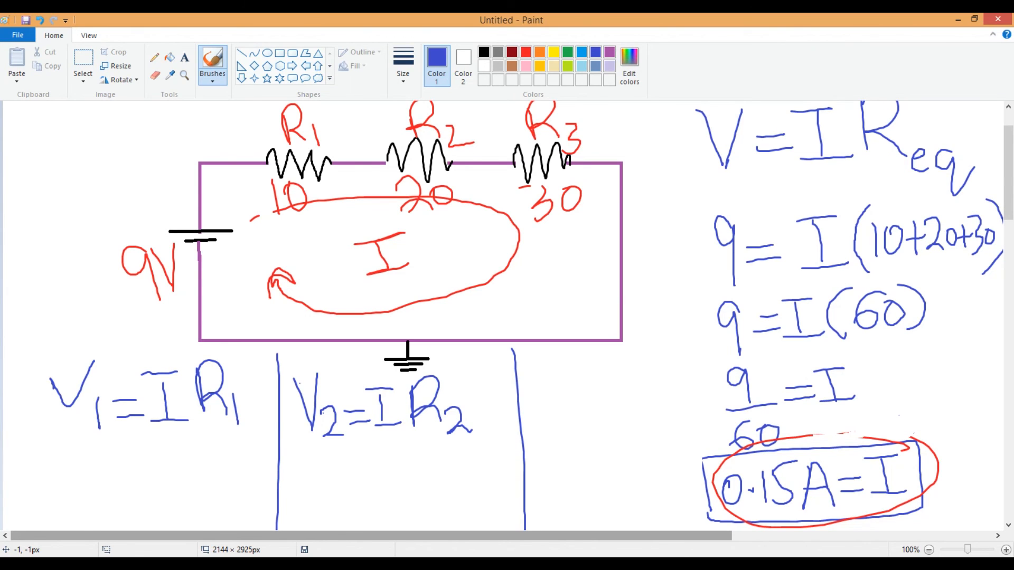
pyautogui.moveTo(521, 369)
pyautogui.mouseDown()
pyautogui.moveTo(539, 408)
pyautogui.moveTo(552, 369)
pyautogui.mouseUp()
pyautogui.moveTo(555, 404)
pyautogui.mouseDown()
pyautogui.moveTo(572, 430)
pyautogui.moveTo(554, 436)
pyautogui.mouseUp()
pyautogui.moveTo(581, 404); pyautogui.dragTo(605, 409)
pyautogui.moveTo(600, 374)
pyautogui.mouseDown()
pyautogui.moveTo(630, 370)
pyautogui.moveTo(617, 406)
pyautogui.mouseUp()
pyautogui.moveTo(606, 411); pyautogui.dragTo(640, 406)
pyautogui.moveTo(645, 365)
pyautogui.mouseDown()
pyautogui.moveTo(648, 406)
pyautogui.moveTo(667, 398)
pyautogui.moveTo(671, 425)
pyautogui.mouseUp()
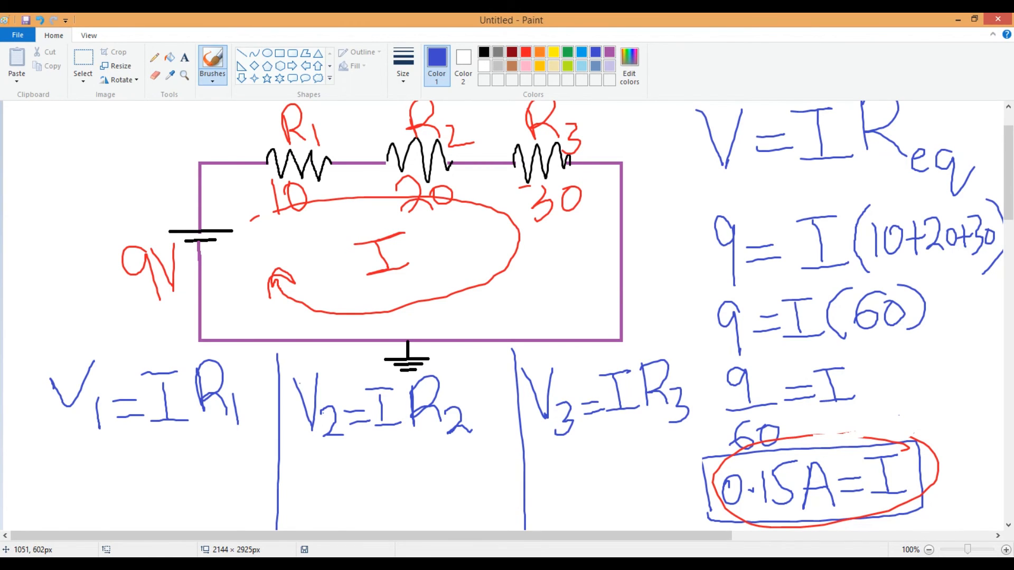
# Step: Handwrite V1 = (0.15)(10) under the V1 formula and tick the boxed current result 0.15A = I
pyautogui.moveTo(34, 447)
pyautogui.mouseDown()
pyautogui.moveTo(47, 476)
pyautogui.moveTo(57, 434)
pyautogui.mouseUp()
pyautogui.moveTo(65, 457)
pyautogui.mouseDown()
pyautogui.moveTo(71, 491)
pyautogui.moveTo(104, 463)
pyautogui.mouseUp()
pyautogui.moveTo(84, 476); pyautogui.dragTo(108, 473)
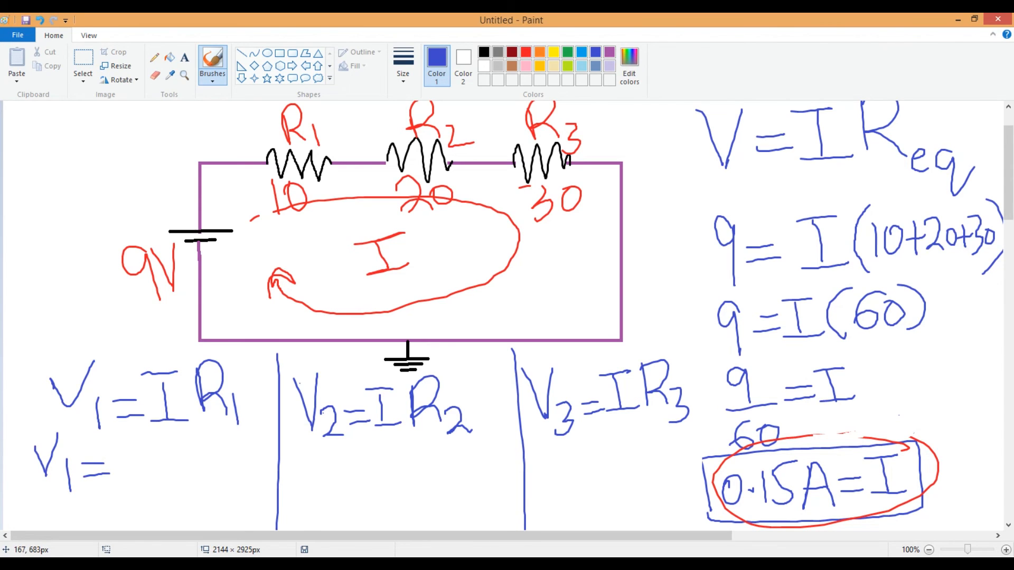
pyautogui.moveTo(876, 433); pyautogui.dragTo(980, 358)
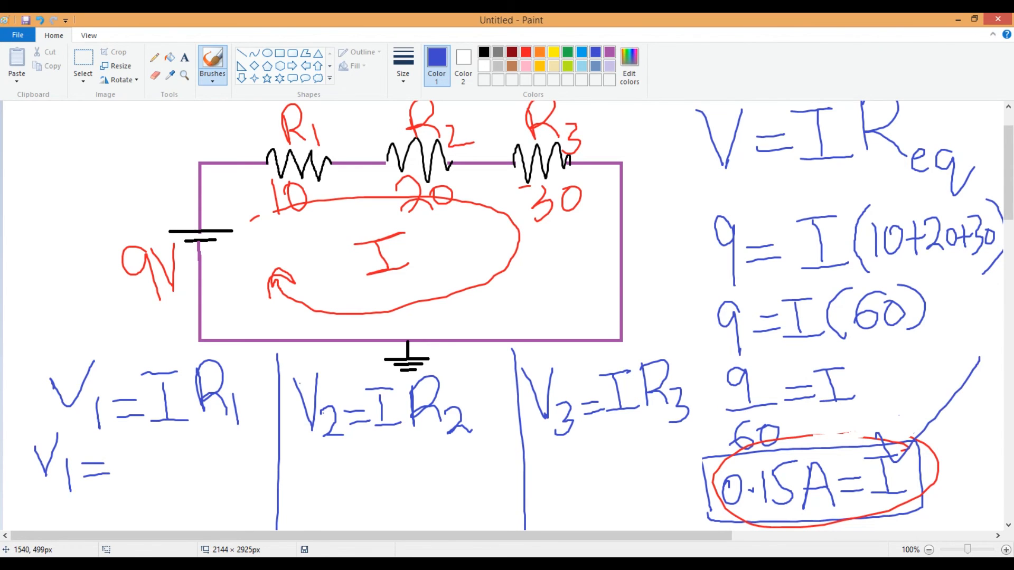
pyautogui.moveTo(117, 437)
pyautogui.mouseDown()
pyautogui.moveTo(121, 487)
pyautogui.moveTo(118, 453)
pyautogui.moveTo(158, 474)
pyautogui.mouseUp()
pyautogui.moveTo(157, 436); pyautogui.dragTo(173, 434)
pyautogui.moveTo(179, 435)
pyautogui.mouseDown()
pyautogui.moveTo(189, 448)
pyautogui.moveTo(181, 477)
pyautogui.mouseUp()
pyautogui.moveTo(207, 428)
pyautogui.mouseDown()
pyautogui.moveTo(206, 479)
pyautogui.moveTo(231, 447)
pyautogui.moveTo(238, 476)
pyautogui.mouseUp()
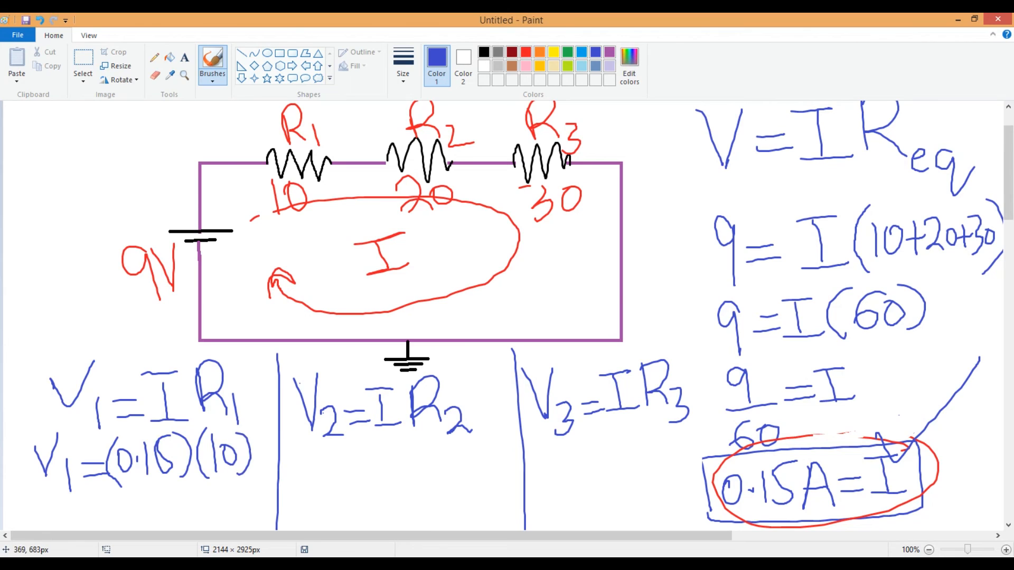
# Step: Handwrite the result V1 = 1.5V under the substitution and draw a box around it
pyautogui.moveTo(69, 494)
pyautogui.mouseDown()
pyautogui.moveTo(98, 486)
pyautogui.moveTo(110, 528)
pyautogui.moveTo(153, 504)
pyautogui.moveTo(175, 525)
pyautogui.mouseUp()
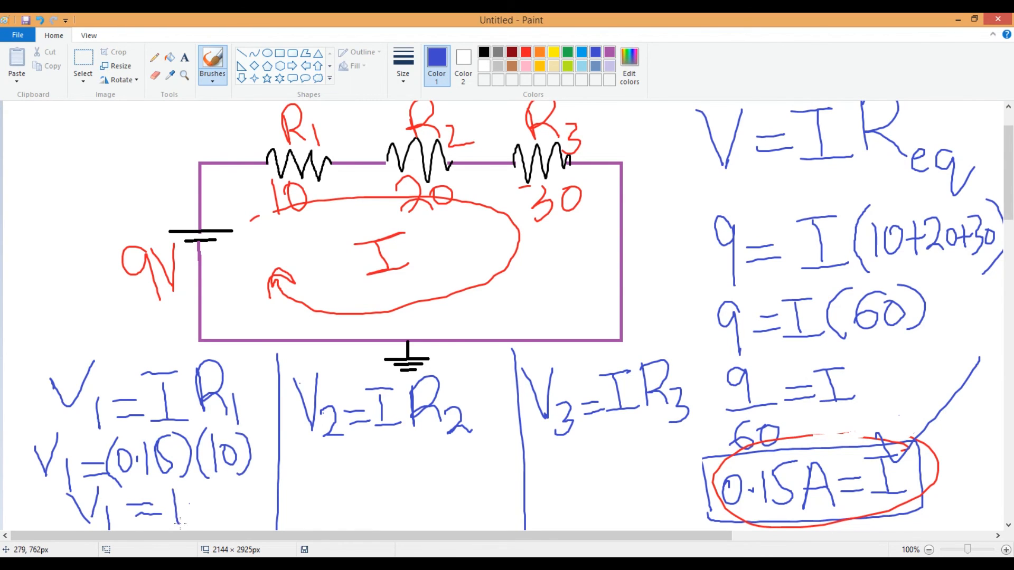
pyautogui.moveTo(196, 489)
pyautogui.mouseDown()
pyautogui.moveTo(201, 524)
pyautogui.moveTo(221, 483)
pyautogui.mouseUp()
pyautogui.moveTo(188, 507)
pyautogui.mouseDown()
pyautogui.moveTo(239, 526)
pyautogui.moveTo(252, 479)
pyautogui.mouseUp()
pyautogui.moveTo(60, 491)
pyautogui.mouseDown()
pyautogui.moveTo(69, 529)
pyautogui.moveTo(252, 480)
pyautogui.moveTo(276, 529)
pyautogui.mouseUp()
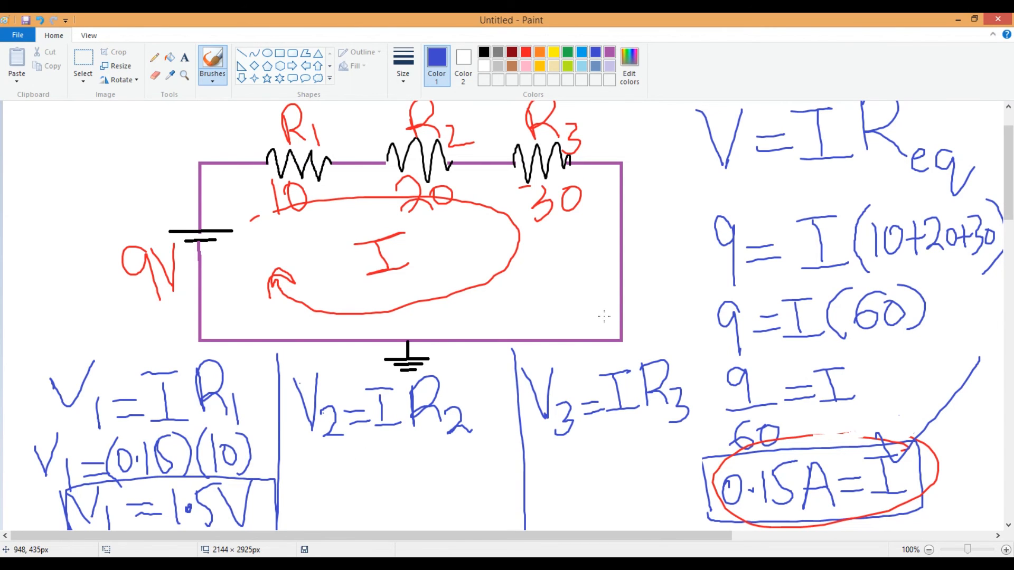
# Step: Handwrite V2 = (0.15)(20) under the V2 formula and circle the value 20 of R2 in the circuit drawing
pyautogui.scroll(-2, 604, 316)
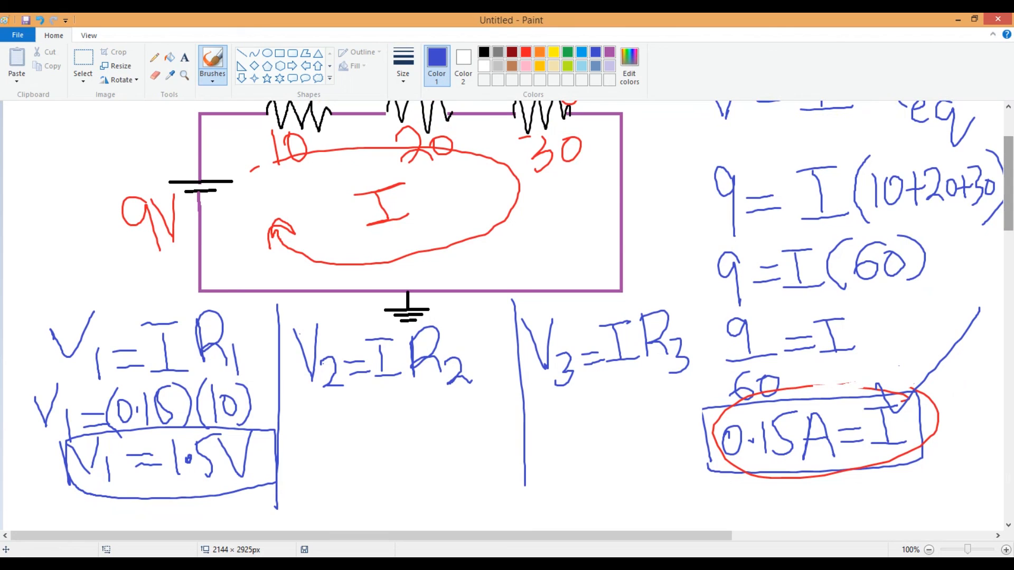
pyautogui.moveTo(293, 404)
pyautogui.mouseDown()
pyautogui.moveTo(317, 404)
pyautogui.moveTo(321, 393)
pyautogui.mouseUp()
pyautogui.moveTo(323, 425); pyautogui.dragTo(343, 446)
pyautogui.moveTo(341, 420)
pyautogui.mouseDown()
pyautogui.moveTo(362, 418)
pyautogui.moveTo(389, 449)
pyautogui.mouseUp()
pyautogui.moveTo(395, 412); pyautogui.dragTo(413, 439)
pyautogui.moveTo(423, 410)
pyautogui.mouseDown()
pyautogui.moveTo(436, 424)
pyautogui.moveTo(428, 443)
pyautogui.mouseUp()
pyautogui.moveTo(423, 403)
pyautogui.mouseDown()
pyautogui.moveTo(438, 401)
pyautogui.moveTo(450, 443)
pyautogui.mouseUp()
pyautogui.moveTo(476, 394)
pyautogui.mouseDown()
pyautogui.moveTo(468, 422)
pyautogui.moveTo(480, 438)
pyautogui.mouseUp()
pyautogui.moveTo(412, 116)
pyautogui.mouseDown()
pyautogui.moveTo(420, 186)
pyautogui.moveTo(442, 121)
pyautogui.mouseUp()
pyautogui.moveTo(474, 402)
pyautogui.mouseDown()
pyautogui.moveTo(493, 407)
pyautogui.moveTo(509, 436)
pyautogui.moveTo(515, 407)
pyautogui.mouseUp()
pyautogui.moveTo(520, 389)
pyautogui.mouseDown()
pyautogui.moveTo(527, 431)
pyautogui.moveTo(511, 450)
pyautogui.mouseUp()
# Step: Handwrite the result V2 = 3V under the substitution and draw a box around it
pyautogui.moveTo(358, 476); pyautogui.dragTo(392, 483)
pyautogui.moveTo(305, 467); pyautogui.dragTo(328, 498)
pyautogui.moveTo(333, 456); pyautogui.dragTo(329, 500)
pyautogui.moveTo(338, 490)
pyautogui.mouseDown()
pyautogui.moveTo(346, 510)
pyautogui.moveTo(366, 506)
pyautogui.mouseUp()
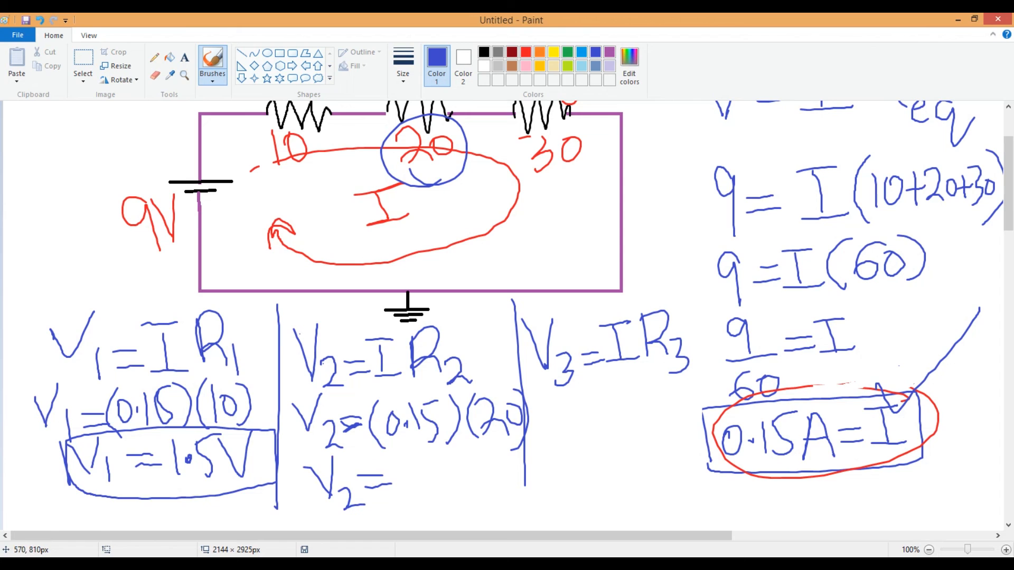
pyautogui.moveTo(402, 469); pyautogui.dragTo(425, 481)
pyautogui.moveTo(437, 453); pyautogui.dragTo(464, 450)
pyautogui.moveTo(294, 460); pyautogui.dragTo(309, 512)
pyautogui.moveTo(294, 457)
pyautogui.mouseDown()
pyautogui.moveTo(449, 451)
pyautogui.moveTo(409, 519)
pyautogui.mouseUp()
pyautogui.moveTo(343, 517); pyautogui.dragTo(310, 510)
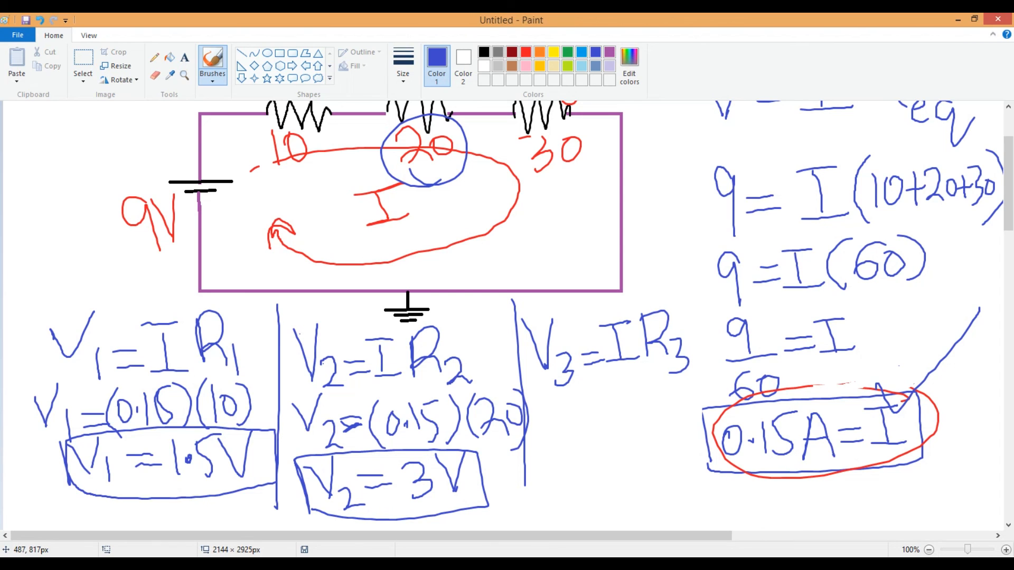
# Step: Handwrite V3 = (0.15)(30) under the V3 formula and circle the value 30 of R3 in the circuit drawing
pyautogui.moveTo(533, 404)
pyautogui.mouseDown()
pyautogui.moveTo(549, 425)
pyautogui.moveTo(555, 397)
pyautogui.mouseUp()
pyautogui.moveTo(566, 420)
pyautogui.mouseDown()
pyautogui.moveTo(577, 431)
pyautogui.moveTo(566, 453)
pyautogui.mouseUp()
pyautogui.moveTo(581, 423); pyautogui.dragTo(606, 419)
pyautogui.moveTo(583, 435); pyautogui.dragTo(606, 428)
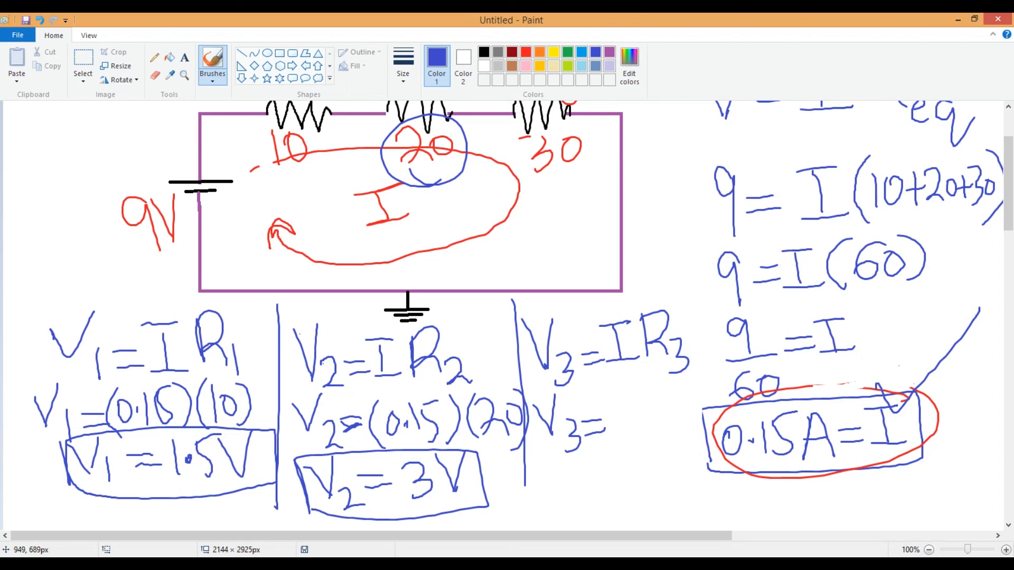
pyautogui.moveTo(614, 382); pyautogui.dragTo(611, 436)
pyautogui.moveTo(628, 403)
pyautogui.mouseDown()
pyautogui.moveTo(660, 422)
pyautogui.moveTo(666, 379)
pyautogui.mouseUp()
pyautogui.click(637, 412)
pyautogui.moveTo(669, 378); pyautogui.dragTo(668, 432)
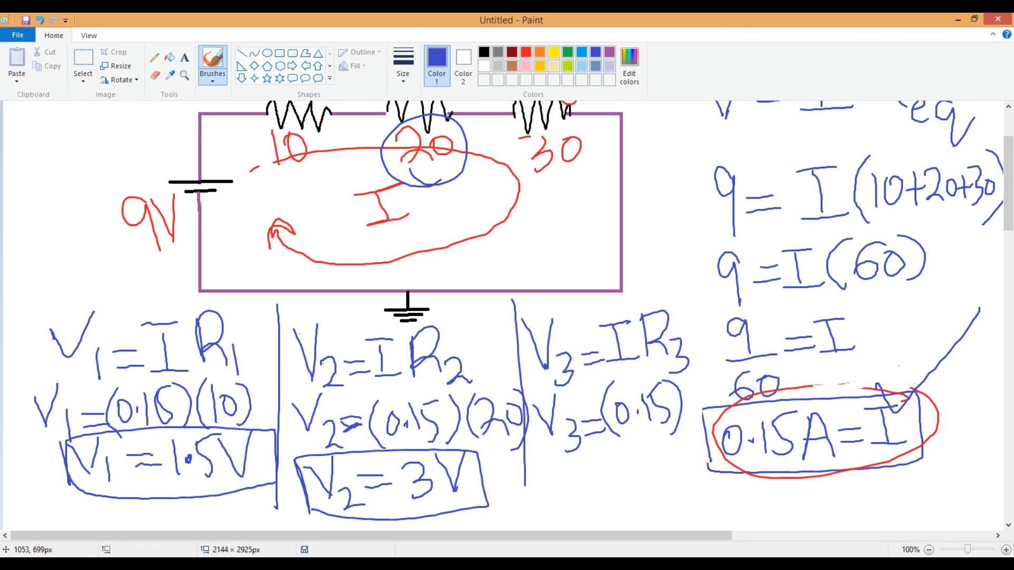
pyautogui.moveTo(516, 177)
pyautogui.mouseDown()
pyautogui.moveTo(509, 148)
pyautogui.moveTo(523, 188)
pyautogui.mouseUp()
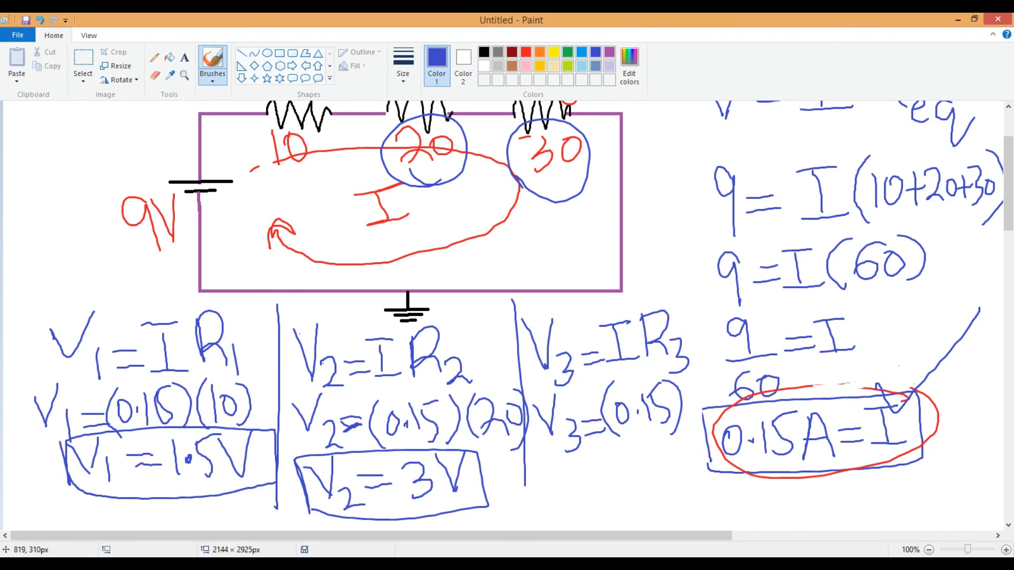
pyautogui.moveTo(683, 384)
pyautogui.mouseDown()
pyautogui.moveTo(691, 418)
pyautogui.moveTo(713, 385)
pyautogui.moveTo(703, 433)
pyautogui.mouseUp()
pyautogui.moveTo(718, 370); pyautogui.dragTo(714, 431)
# Step: Handwrite the result V3 = 4.5V under the substitution and draw a box around it
pyautogui.moveTo(546, 470)
pyautogui.mouseDown()
pyautogui.moveTo(566, 452)
pyautogui.moveTo(593, 502)
pyautogui.moveTo(583, 515)
pyautogui.mouseUp()
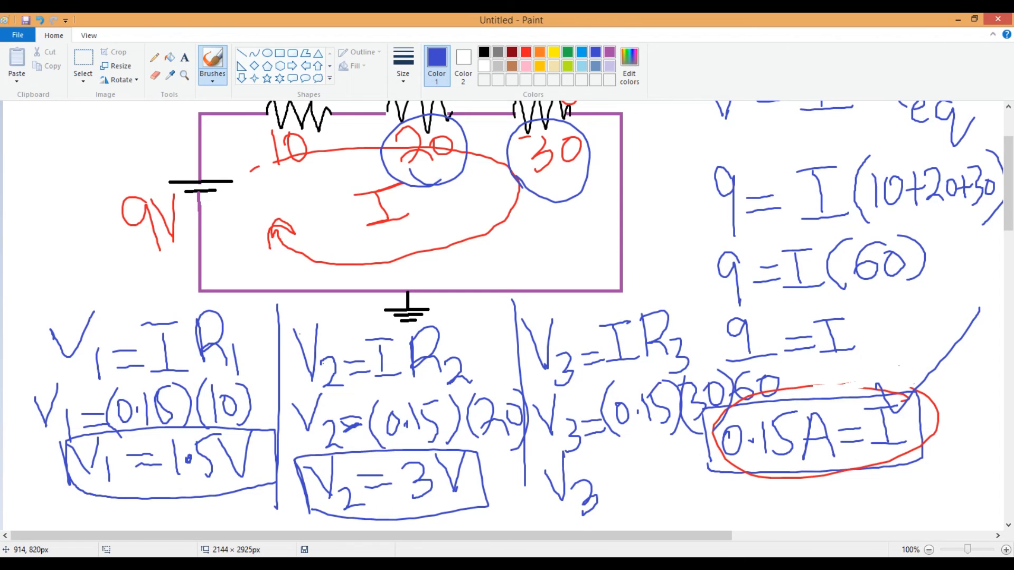
pyautogui.moveTo(610, 480); pyautogui.dragTo(626, 472)
pyautogui.moveTo(607, 500); pyautogui.dragTo(626, 493)
pyautogui.moveTo(637, 454); pyautogui.dragTo(649, 471)
pyautogui.moveTo(653, 464); pyautogui.dragTo(655, 505)
pyautogui.click(661, 478)
pyautogui.moveTo(665, 456)
pyautogui.mouseDown()
pyautogui.moveTo(671, 494)
pyautogui.moveTo(681, 445)
pyautogui.moveTo(696, 478)
pyautogui.moveTo(705, 446)
pyautogui.mouseUp()
pyautogui.click(657, 484)
pyautogui.moveTo(539, 464)
pyautogui.mouseDown()
pyautogui.moveTo(544, 477)
pyautogui.moveTo(625, 440)
pyautogui.moveTo(725, 505)
pyautogui.moveTo(551, 523)
pyautogui.mouseUp()
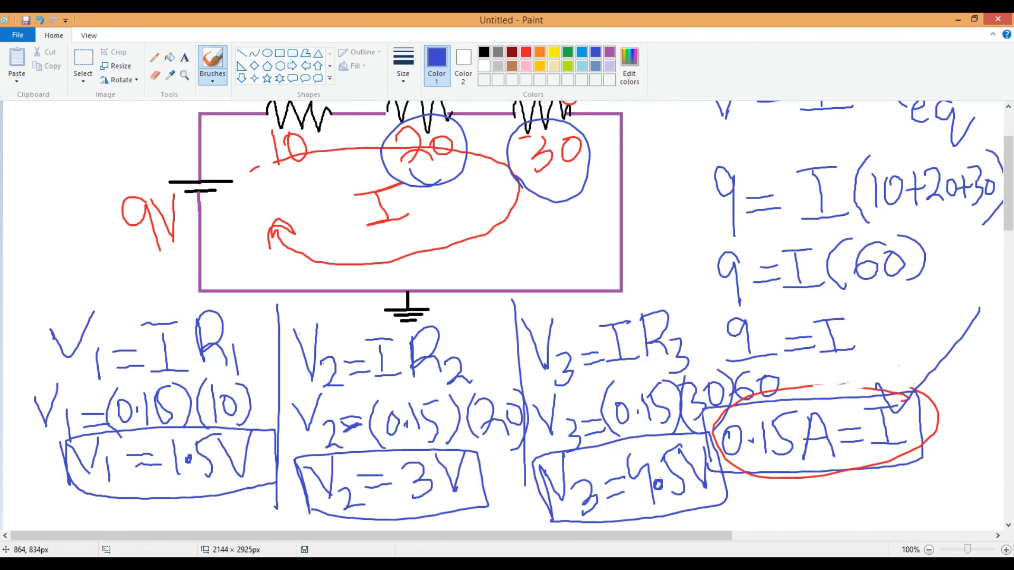